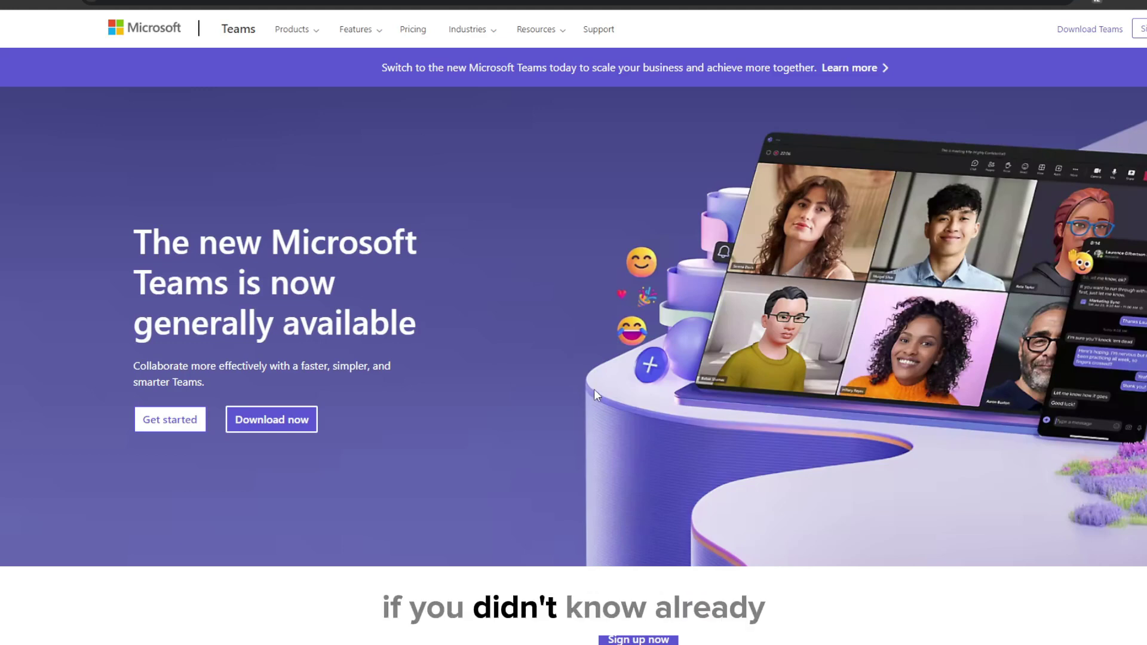
{"action": "scroll", "coordinate": [594, 389], "scroll_direction": "down", "scroll_amount": 6}
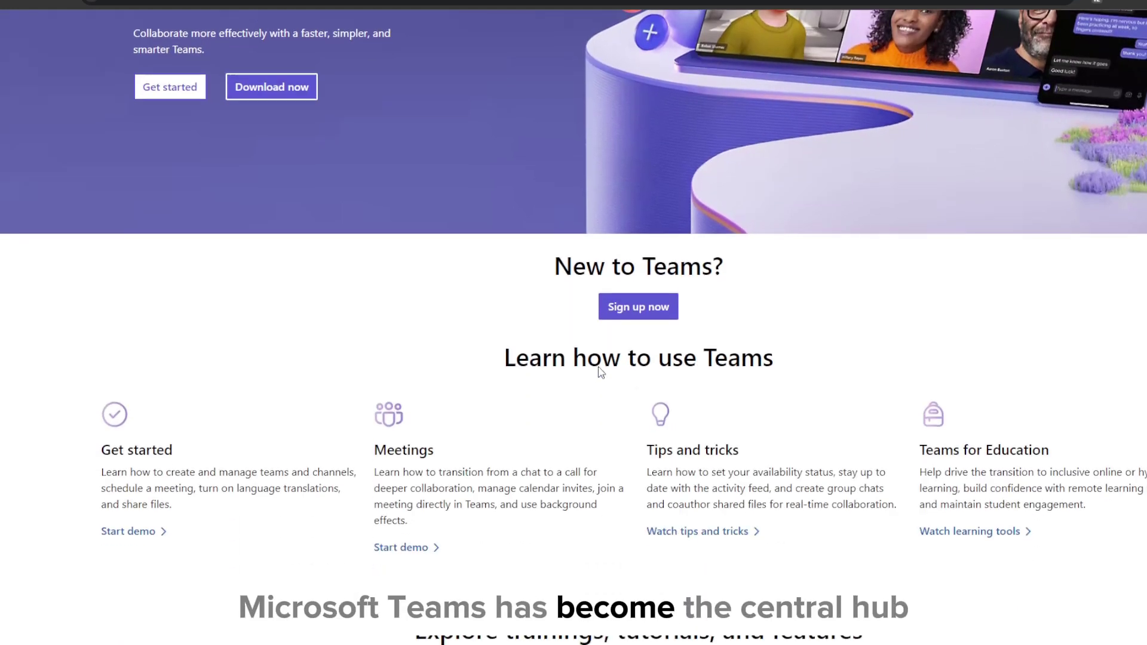
{"action": "scroll", "coordinate": [600, 379], "scroll_direction": "down", "scroll_amount": 2}
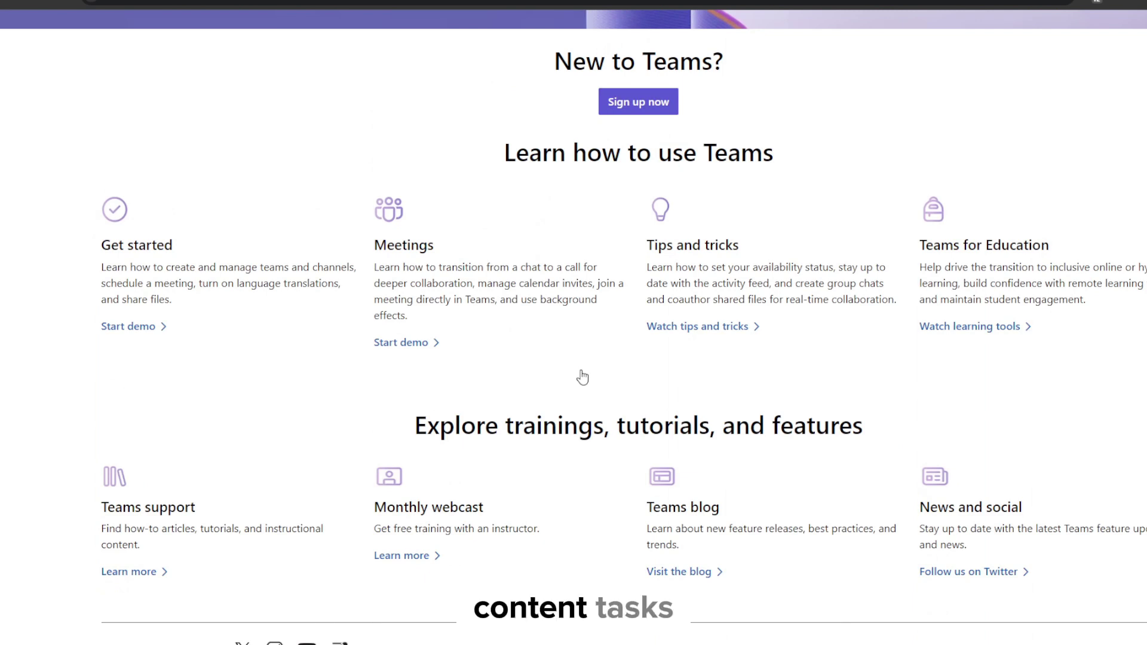
{"action": "scroll", "coordinate": [580, 374], "scroll_direction": "down", "scroll_amount": 1}
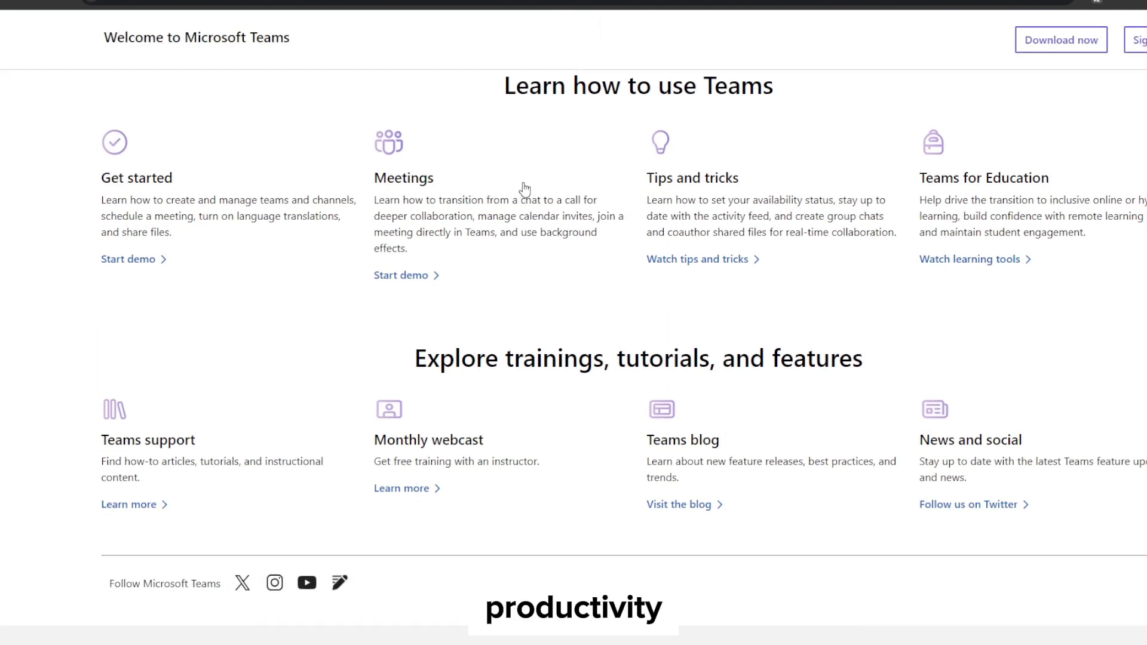
{"action": "scroll", "coordinate": [521, 190], "scroll_direction": "down", "scroll_amount": 4}
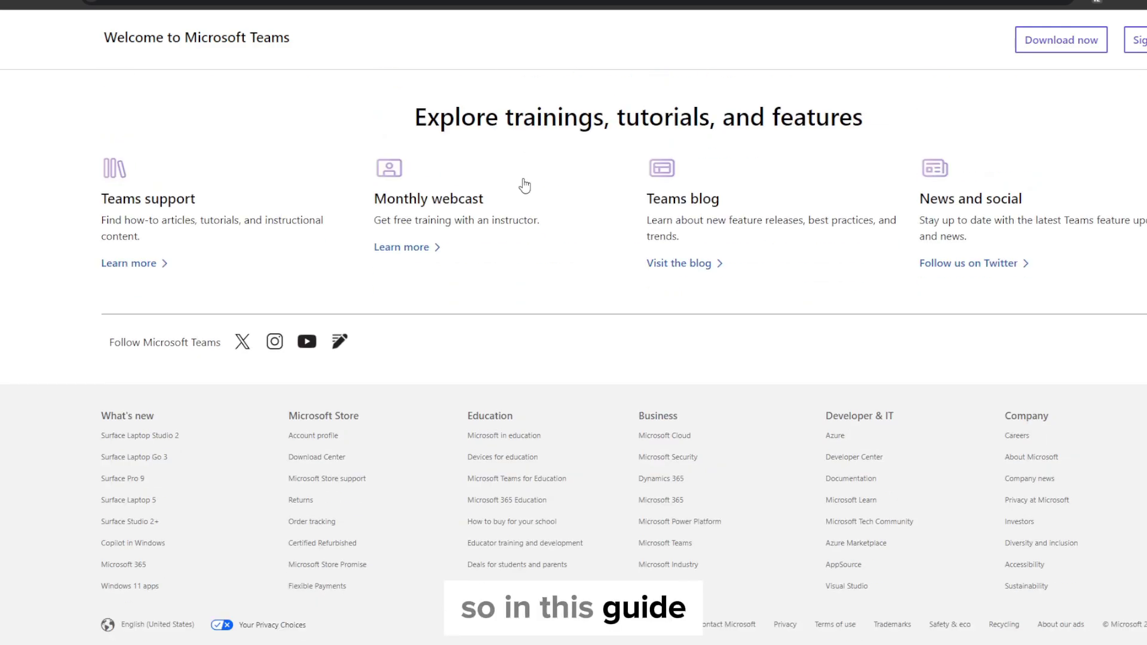
{"action": "scroll", "coordinate": [581, 398], "scroll_direction": "up", "scroll_amount": 15}
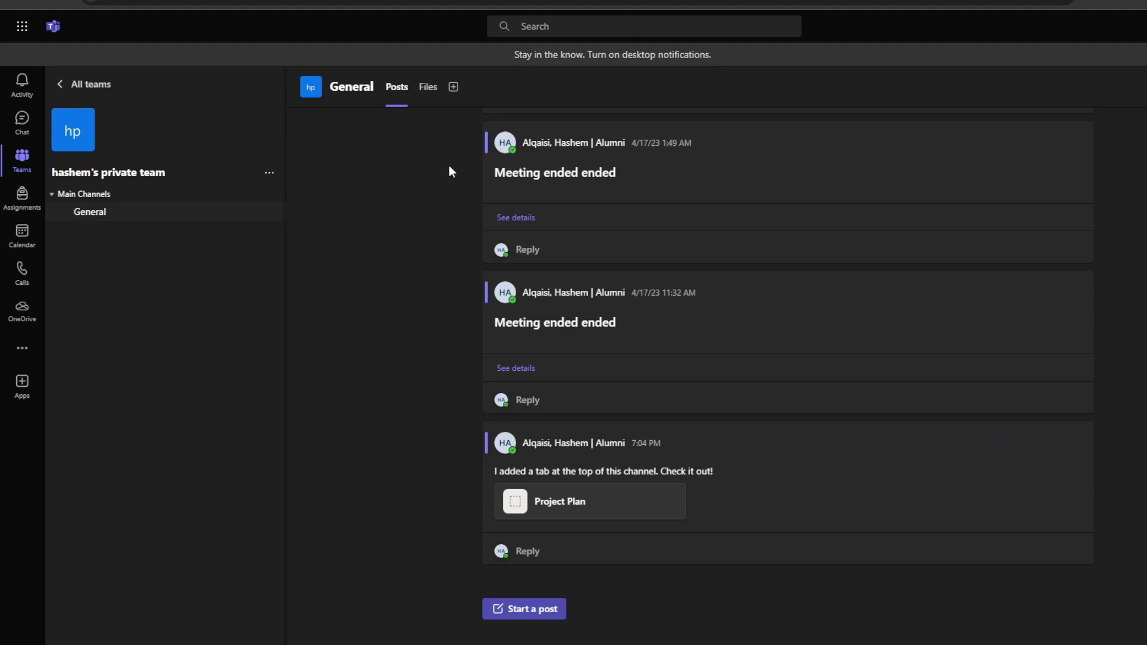
Add a Tasks by Planner and To Do tab named Tasks to the General channel using a new plan, and dismiss the list-view tip
{"action": "left_click", "coordinate": [454, 88]}
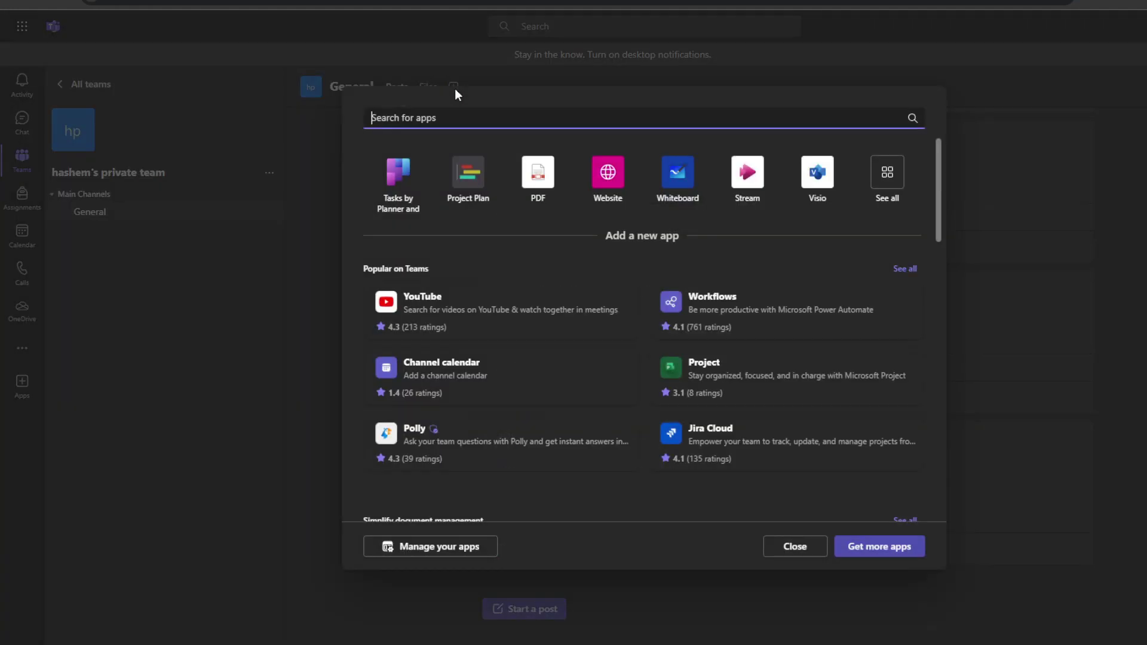
{"action": "left_click", "coordinate": [394, 186]}
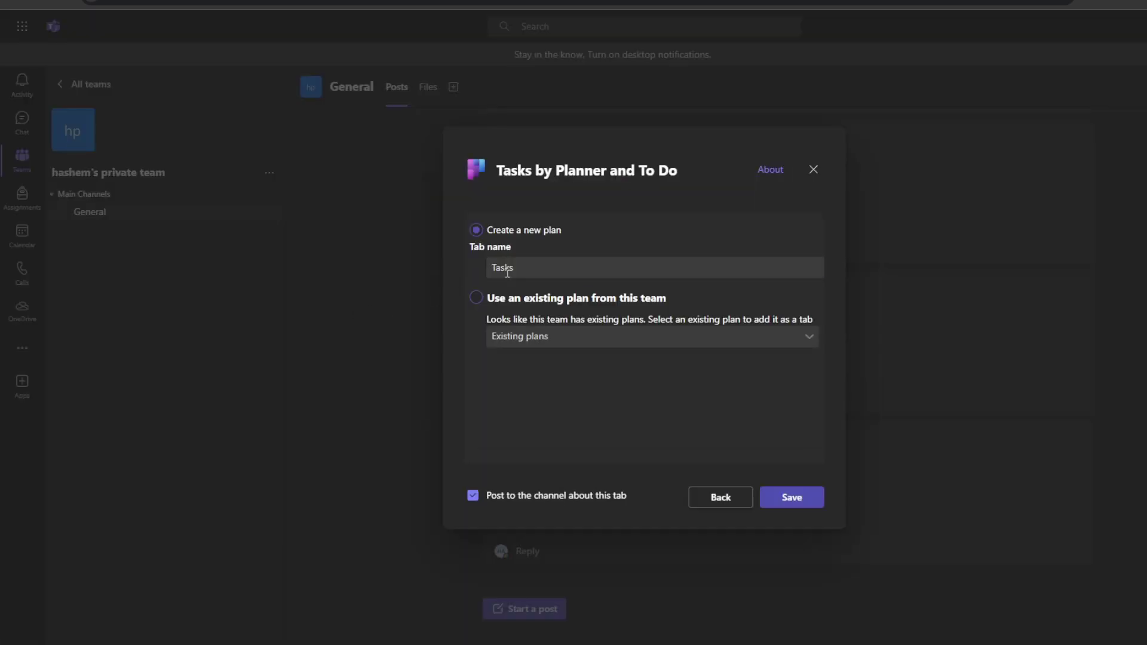
{"action": "left_click", "coordinate": [507, 272]}
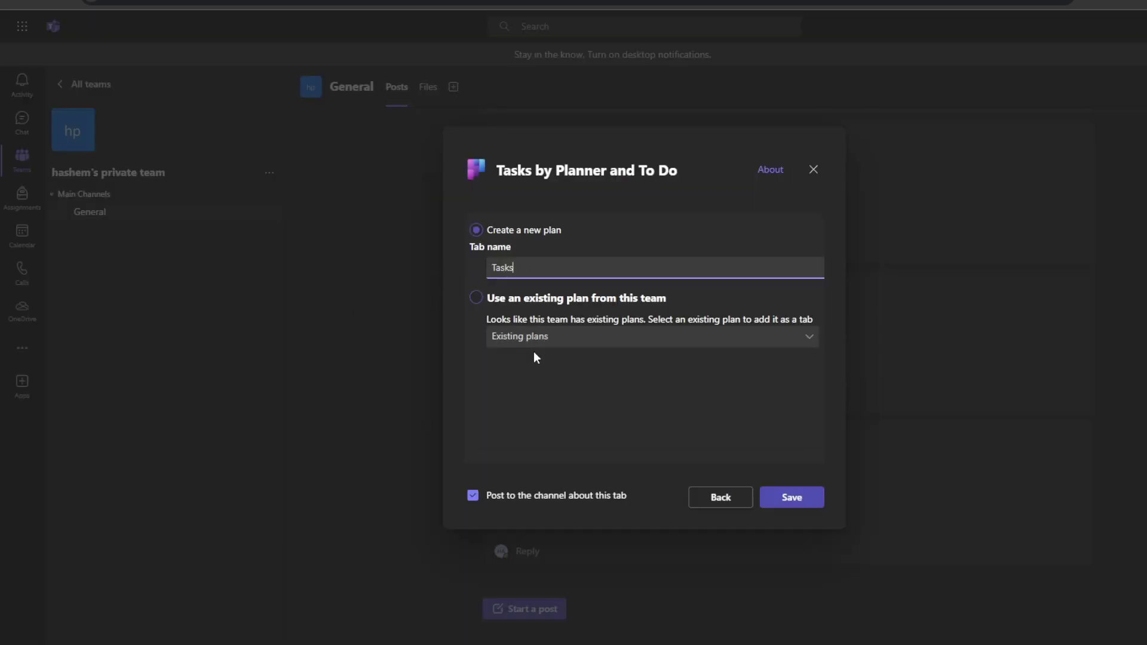
{"action": "left_click", "coordinate": [793, 505]}
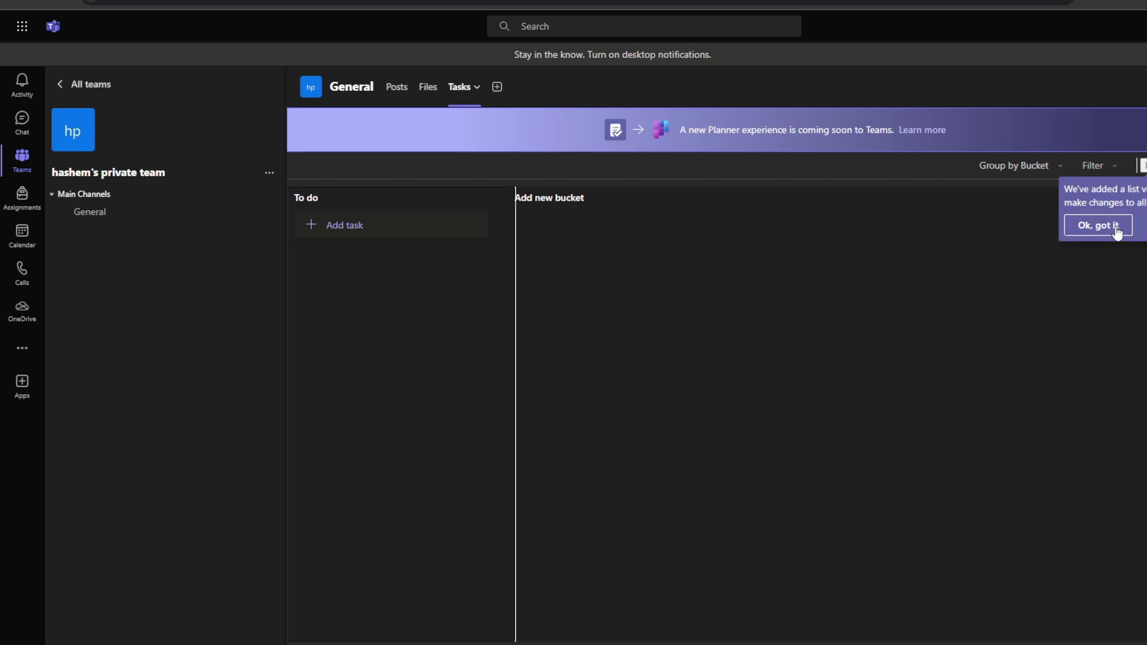
{"action": "left_click", "coordinate": [1114, 225]}
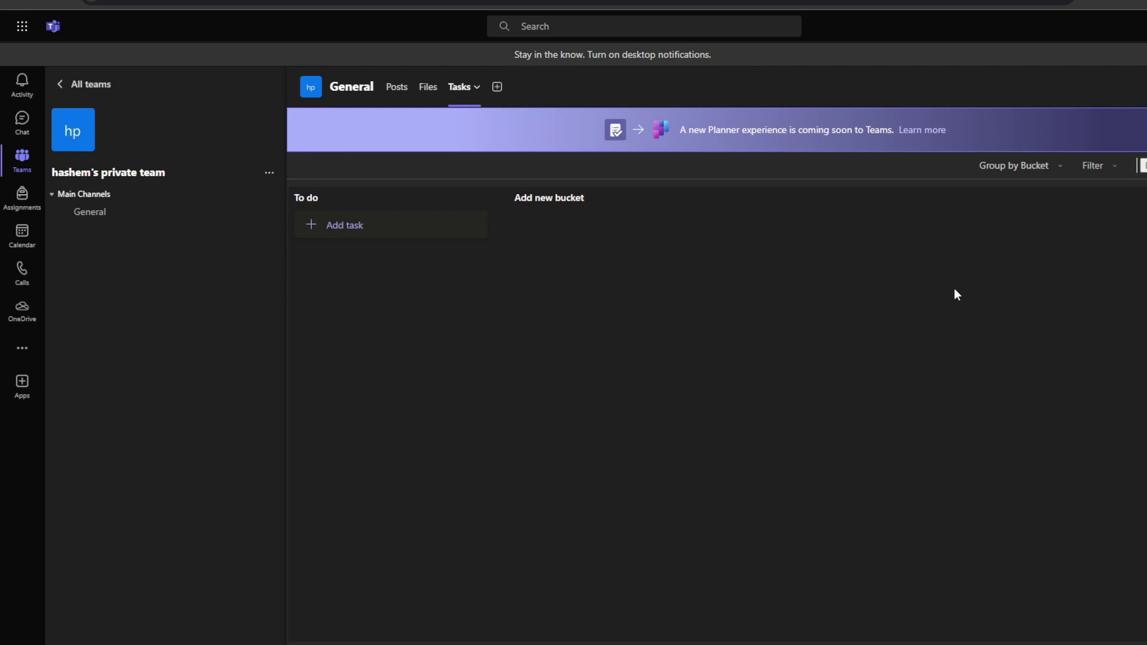
Add two tasks named Ideation and Planning to the To do bucket
{"action": "left_click", "coordinate": [362, 232]}
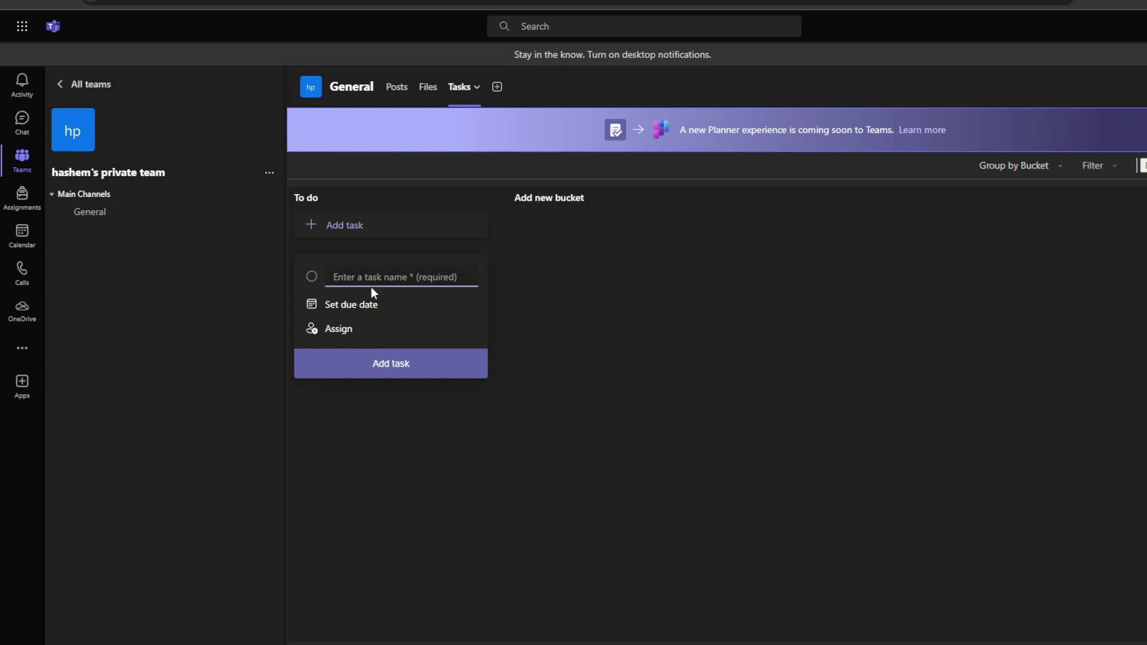
{"action": "type", "text": "Ideation"}
{"action": "left_click", "coordinate": [397, 366]}
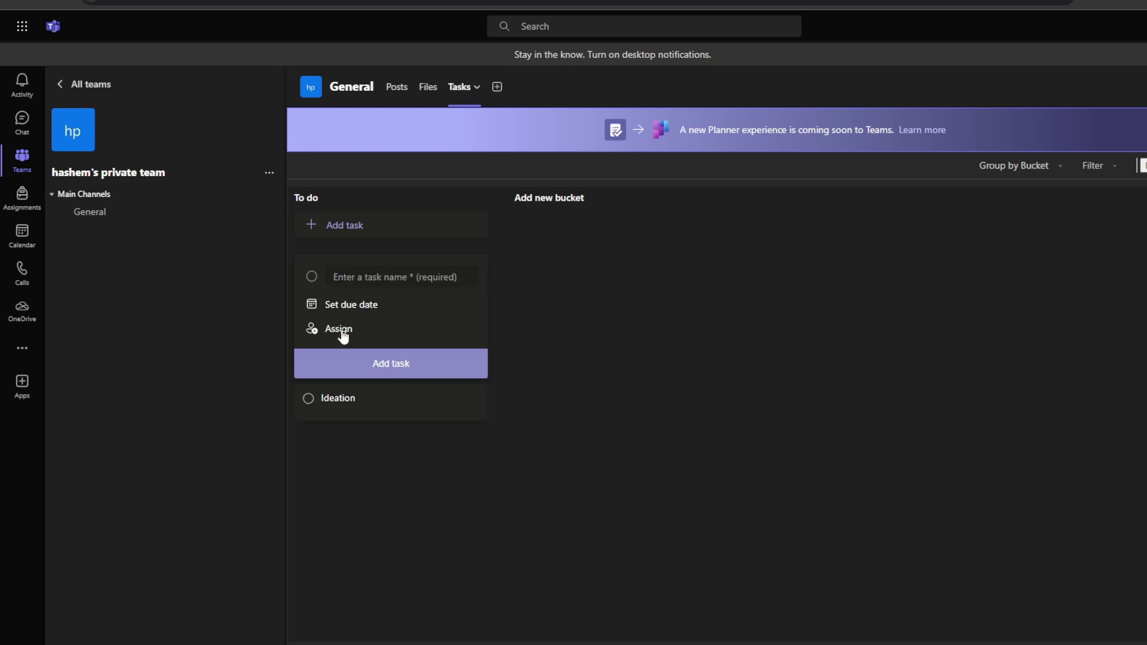
{"action": "left_click", "coordinate": [348, 371]}
{"action": "left_click", "coordinate": [384, 277]}
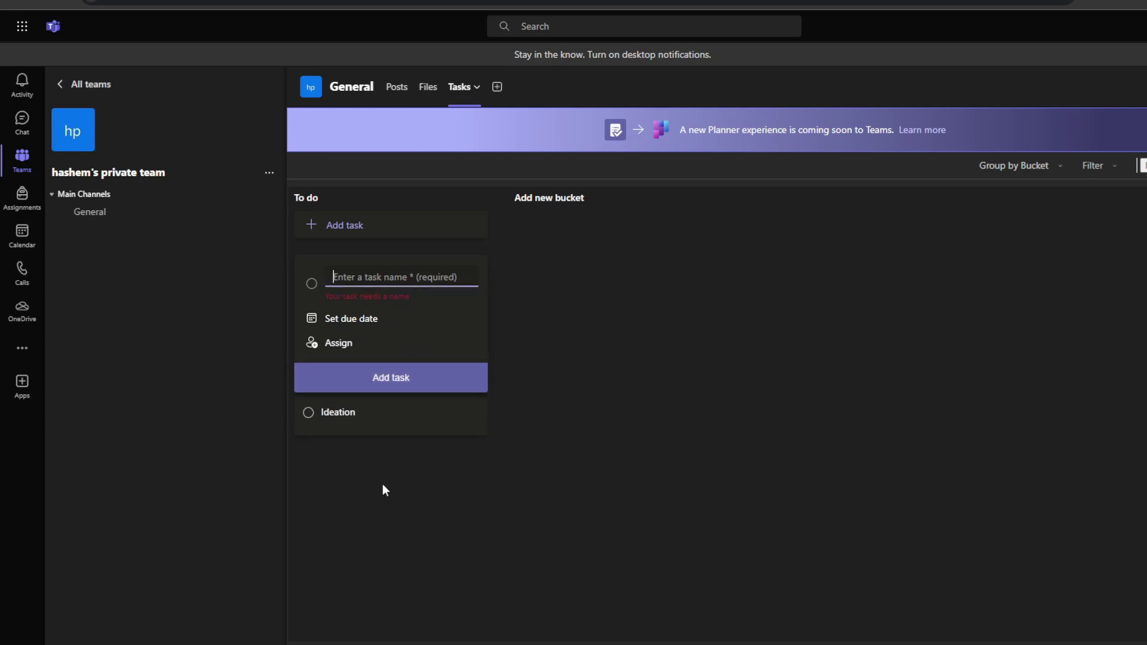
{"action": "type", "text": "Planning"}
{"action": "key", "text": "Return"}
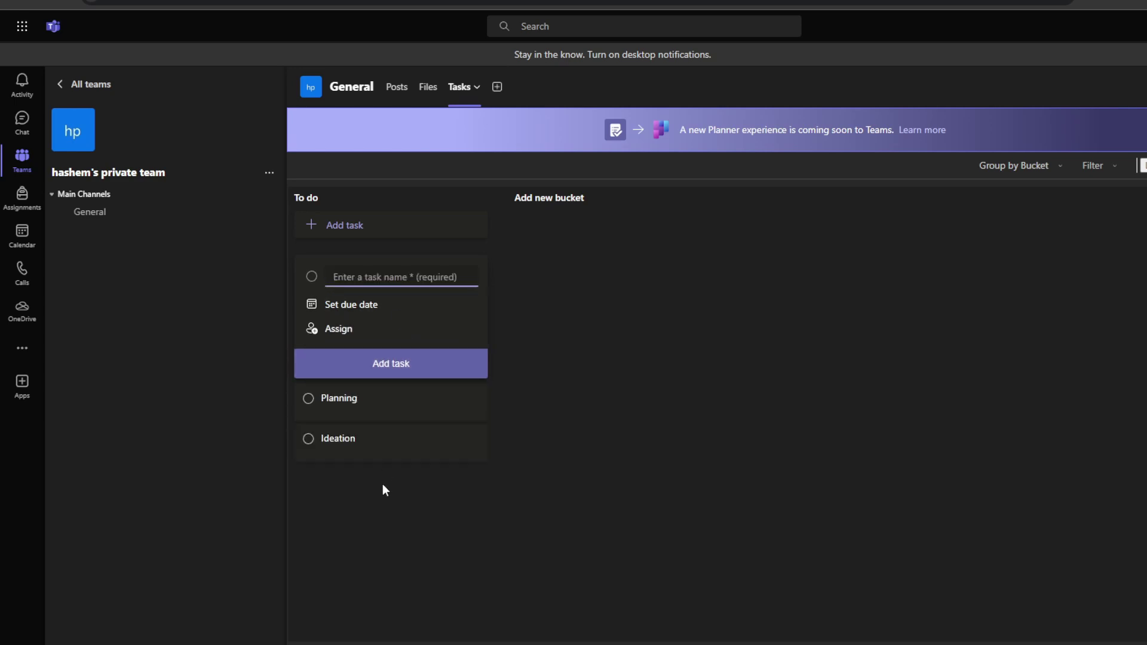
{"action": "left_click", "coordinate": [584, 426]}
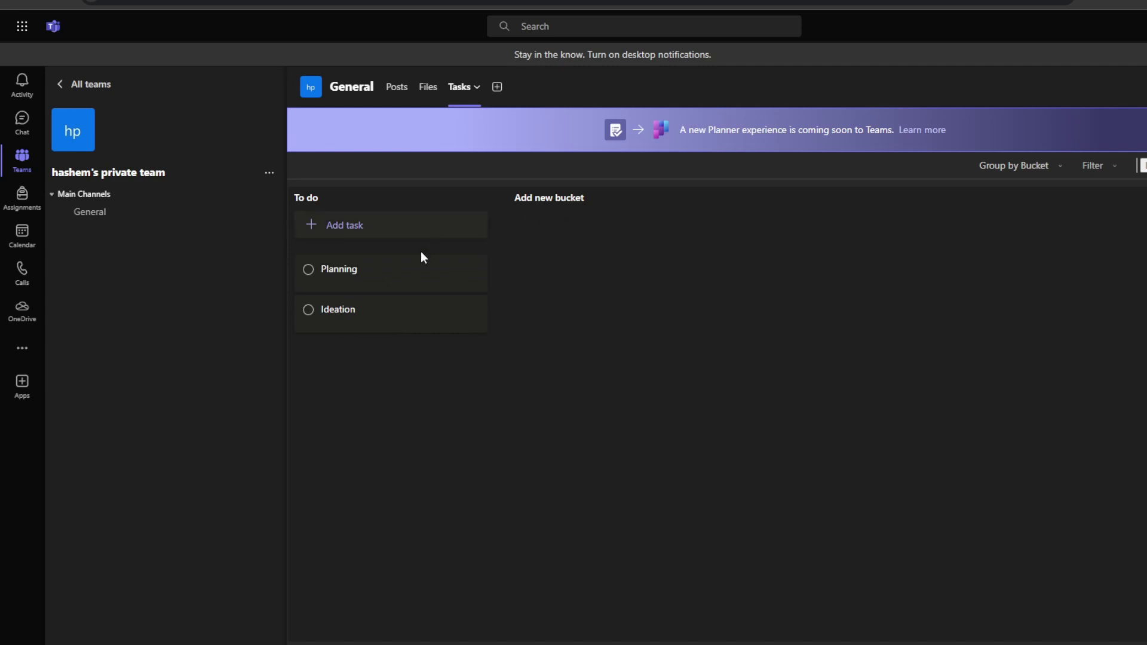
Examine the Planning task's details, including assignment suggestions, dates, notes, checklist, attachments and priority options, and close them without changes
{"action": "left_click", "coordinate": [401, 272]}
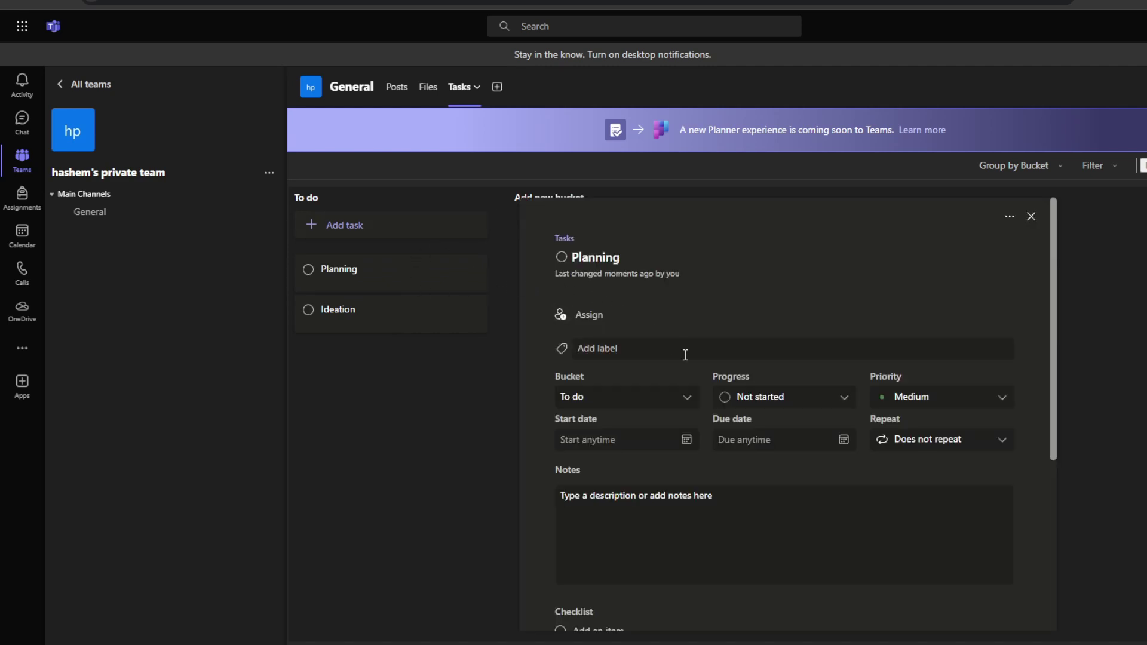
{"action": "scroll", "coordinate": [687, 352], "scroll_direction": "down", "scroll_amount": 3}
{"action": "scroll", "coordinate": [678, 391], "scroll_direction": "down", "scroll_amount": 5}
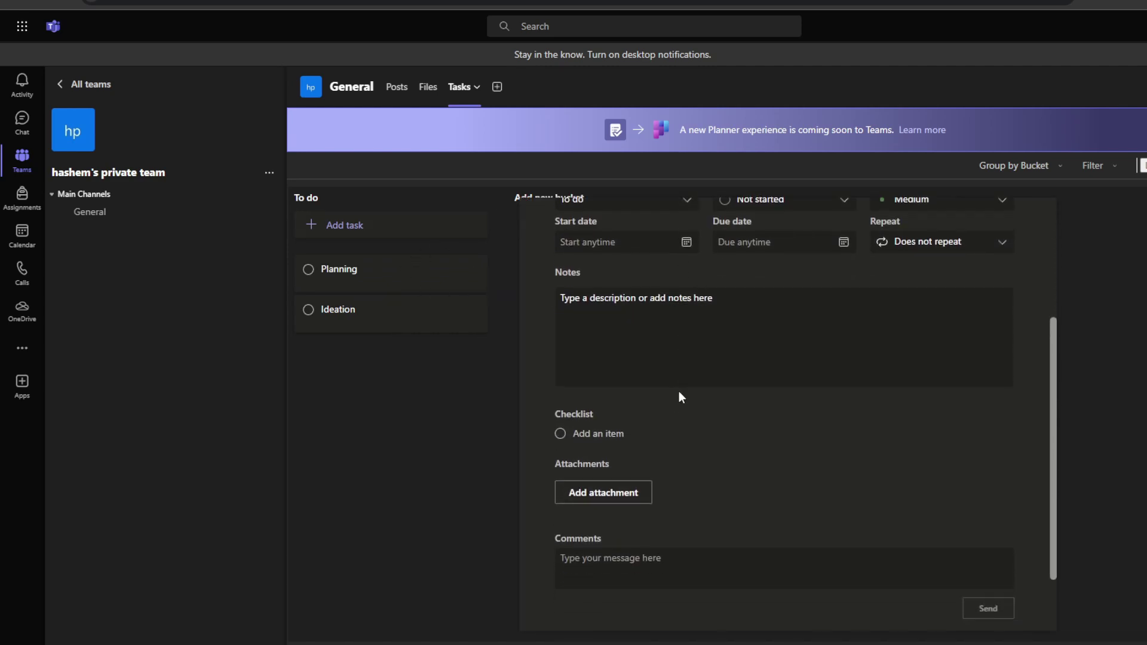
{"action": "scroll", "coordinate": [672, 448], "scroll_direction": "up", "scroll_amount": 5}
{"action": "scroll", "coordinate": [673, 450], "scroll_direction": "up", "scroll_amount": 3}
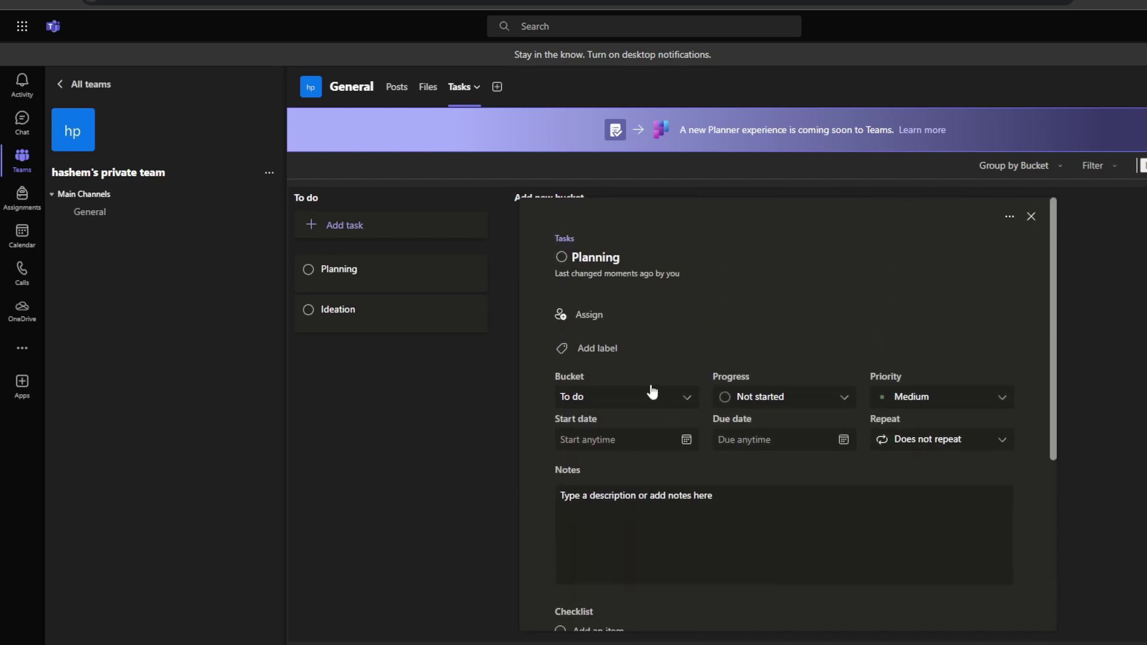
{"action": "left_click", "coordinate": [581, 322]}
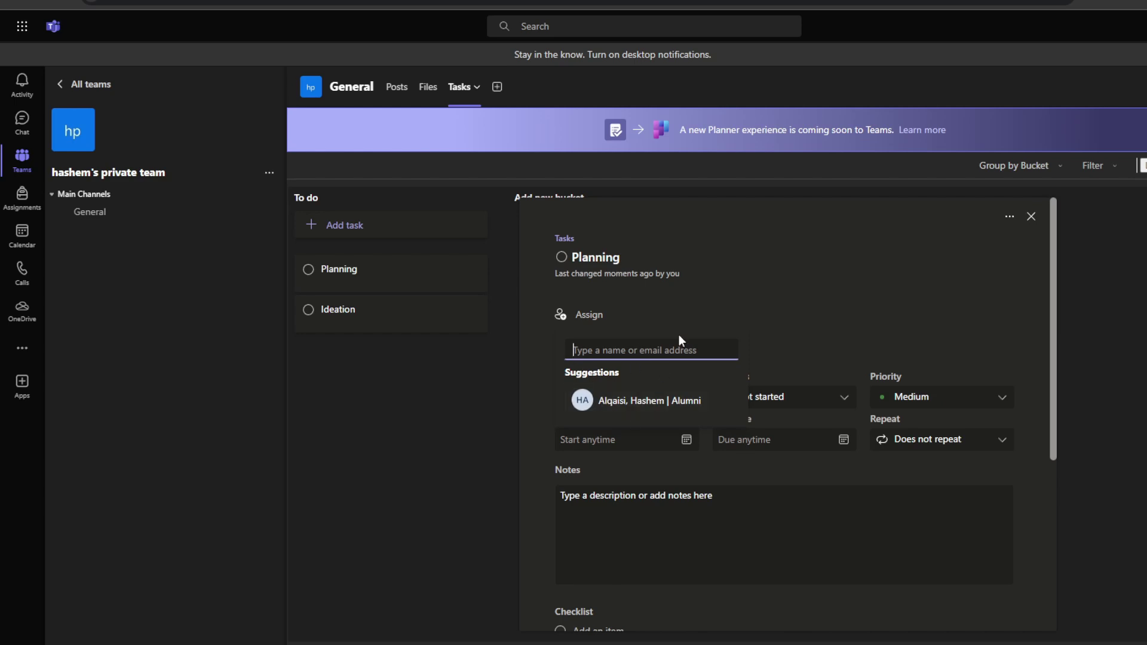
{"action": "left_click", "coordinate": [715, 318]}
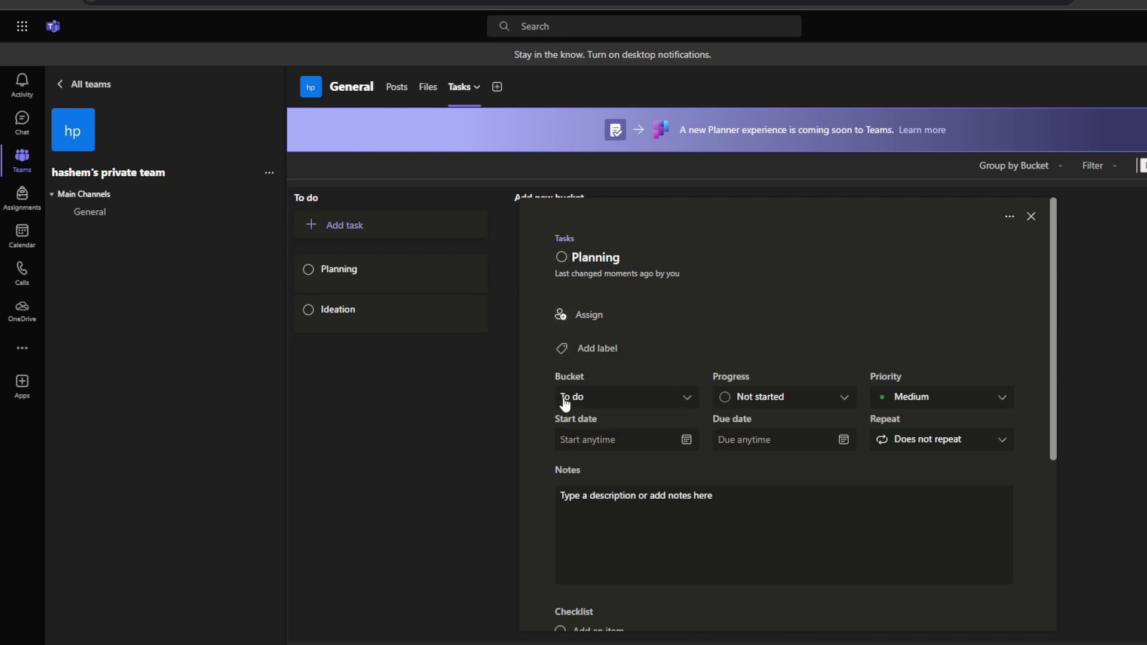
{"action": "scroll", "coordinate": [677, 508], "scroll_direction": "down", "scroll_amount": 3}
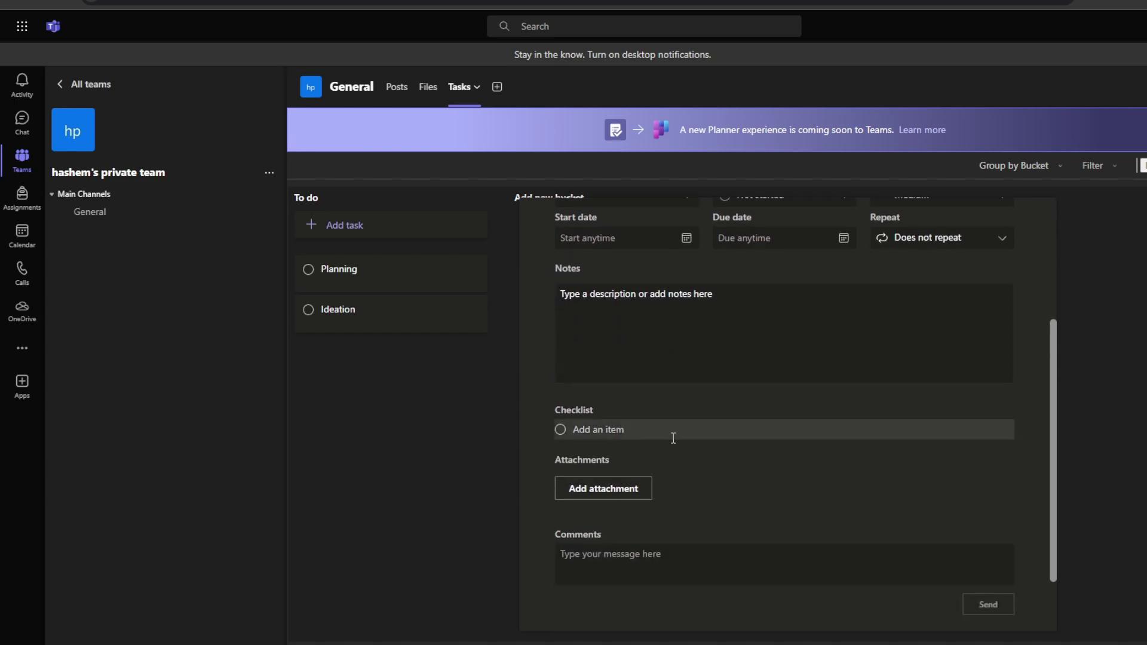
{"action": "scroll", "coordinate": [673, 437], "scroll_direction": "up", "scroll_amount": 1}
{"action": "scroll", "coordinate": [581, 443], "scroll_direction": "up", "scroll_amount": 2}
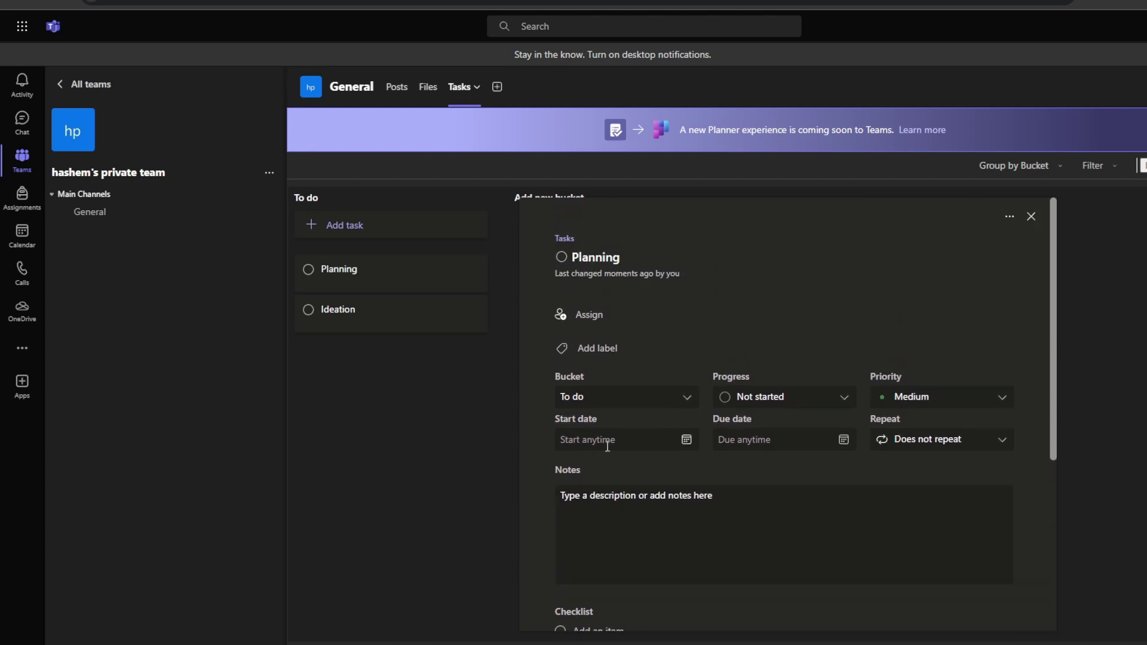
{"action": "left_click", "coordinate": [915, 399]}
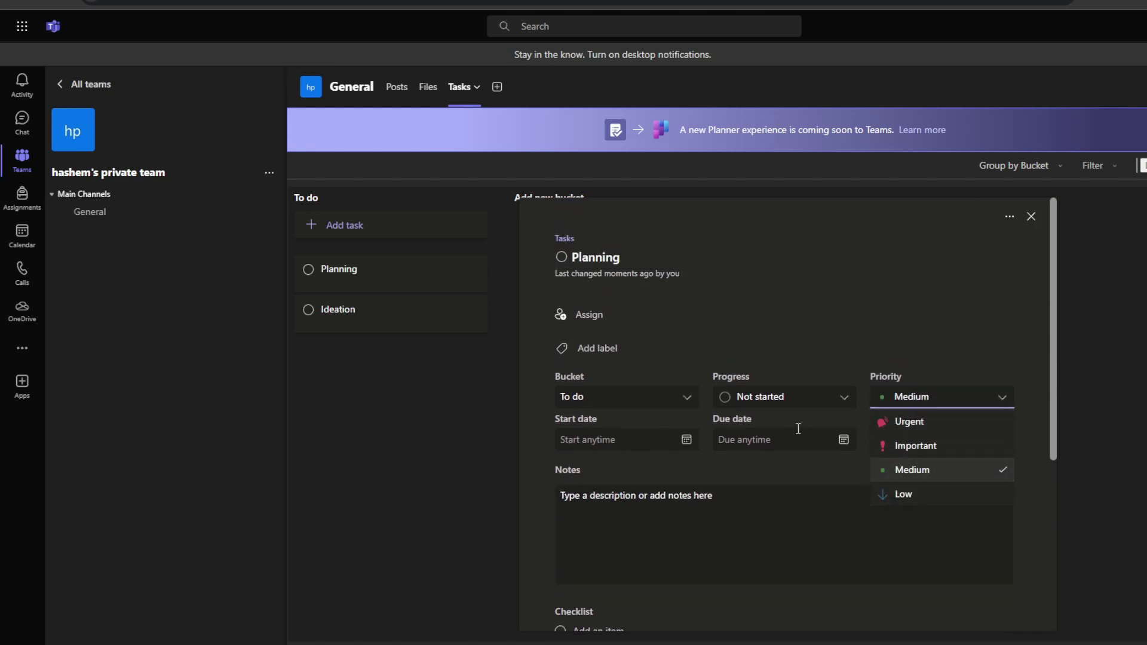
{"action": "left_click", "coordinate": [804, 472]}
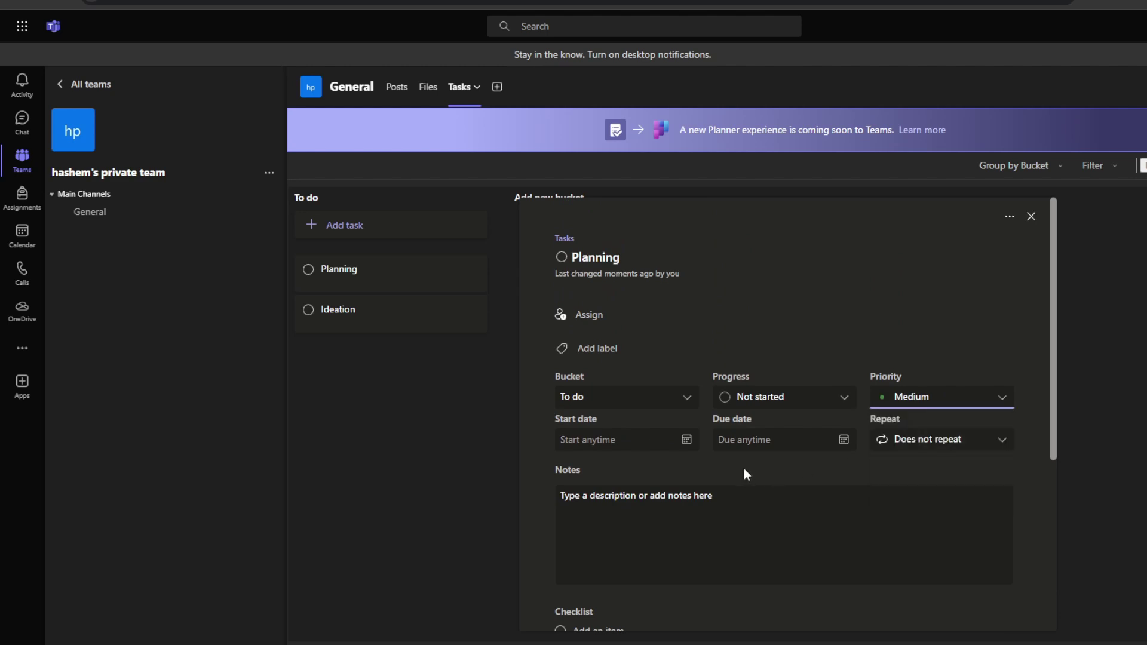
{"action": "left_click", "coordinate": [426, 436]}
Add two new buckets named 1 and 2 beside the To do bucket
{"action": "left_click", "coordinate": [531, 196]}
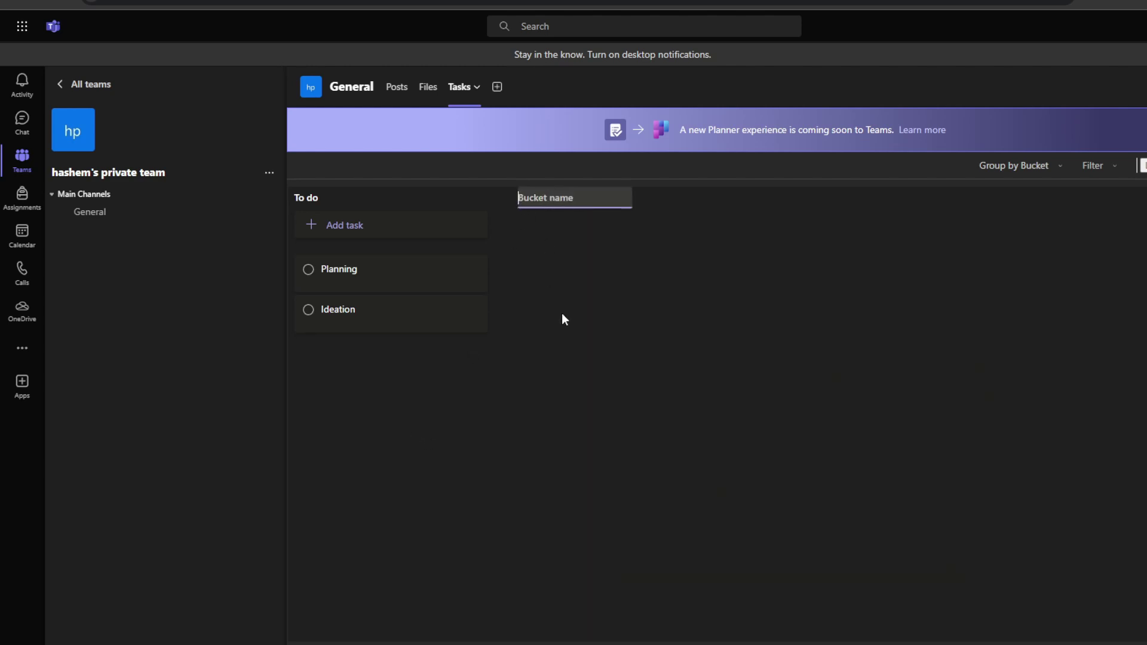
{"action": "left_click", "coordinate": [555, 325]}
{"action": "left_click", "coordinate": [576, 202]}
{"action": "type", "text": "1"}
{"action": "key", "text": "Return"}
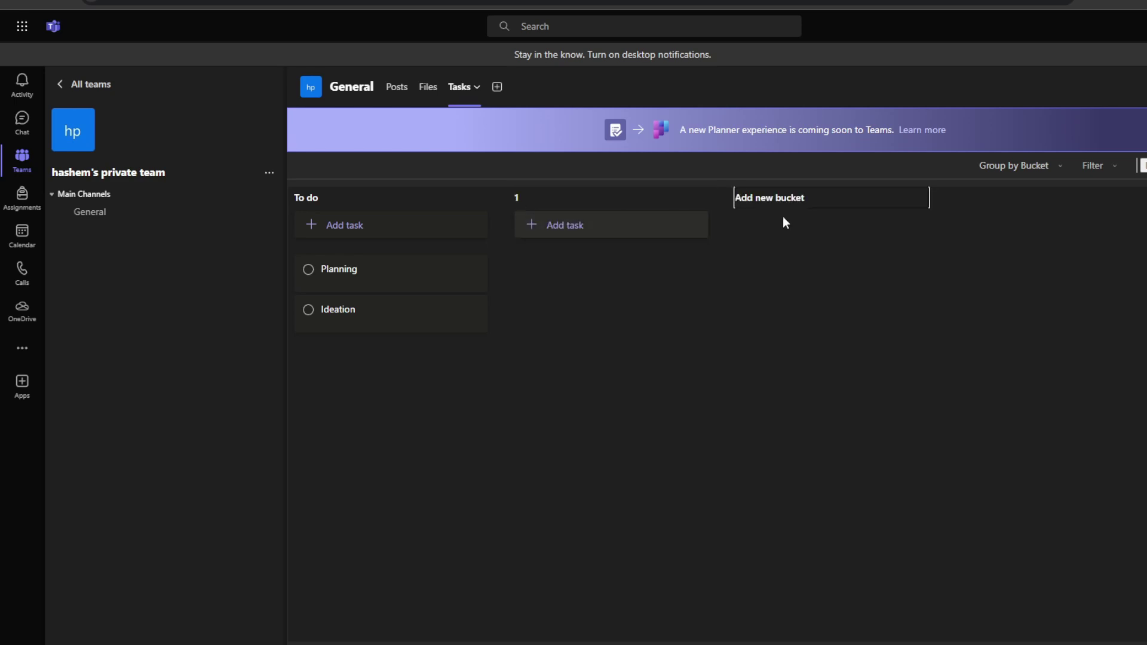
{"action": "key", "text": "Return"}
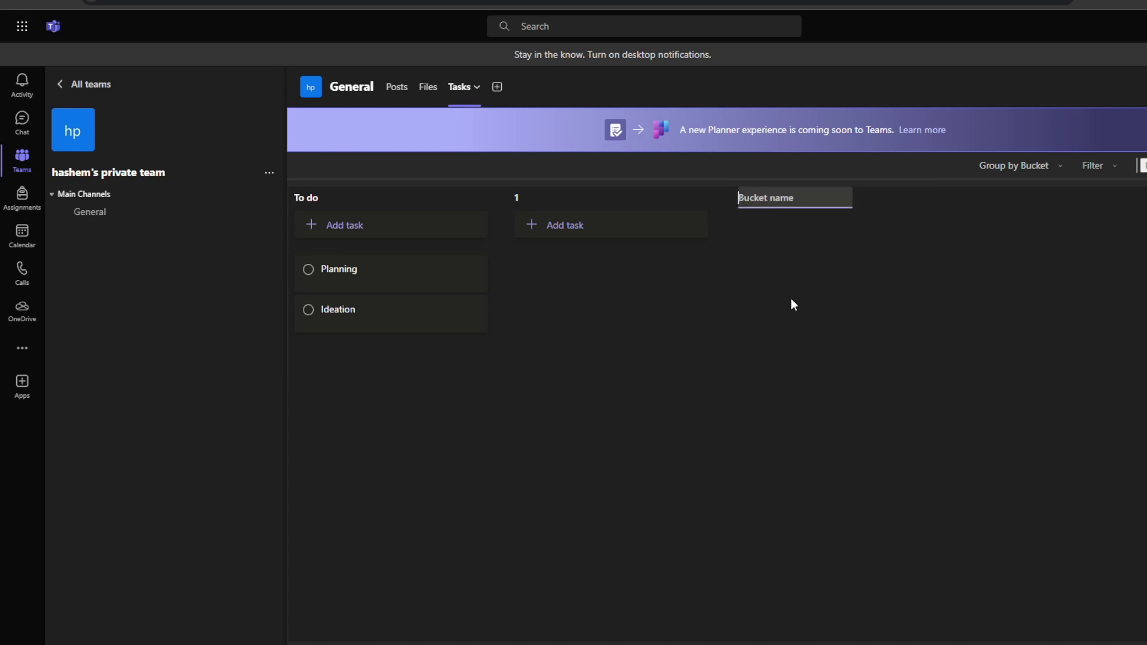
{"action": "type", "text": "2"}
{"action": "key", "text": "Return"}
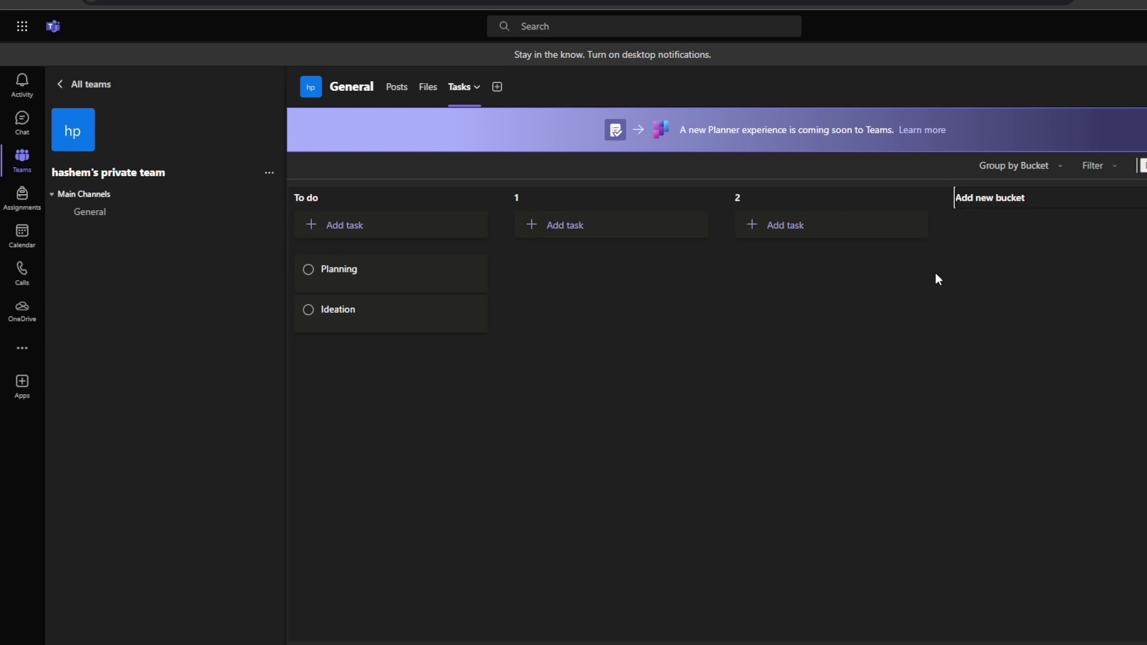
{"action": "left_click", "coordinate": [397, 90]}
{"action": "mouse_move", "coordinate": [645, 543]}
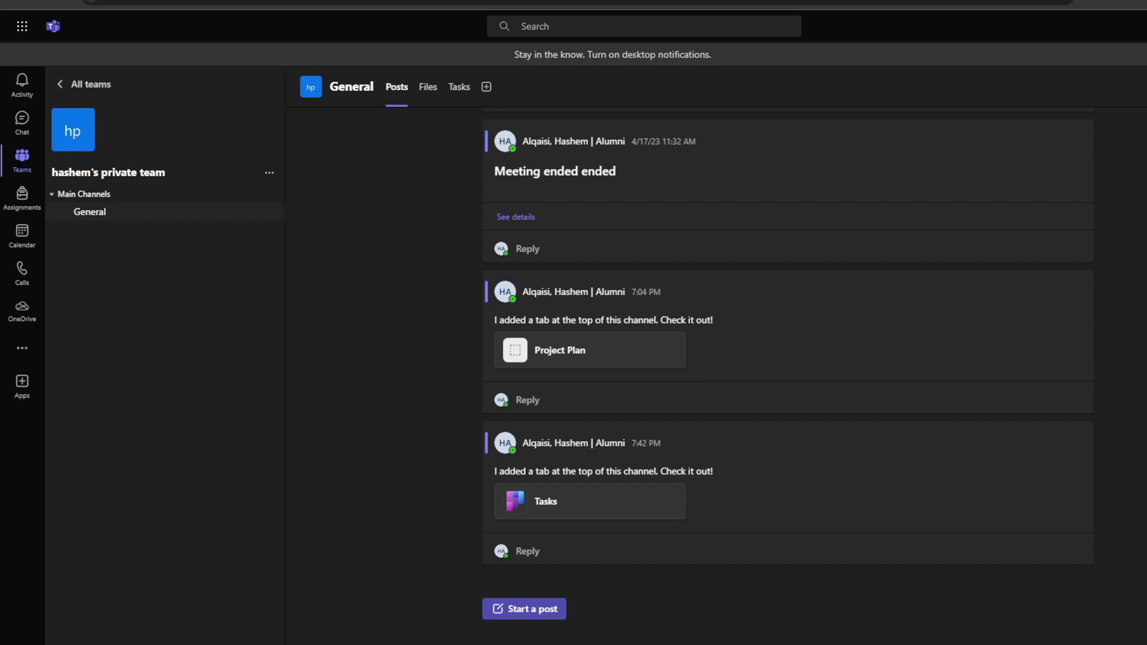
{"action": "left_click", "coordinate": [525, 609]}
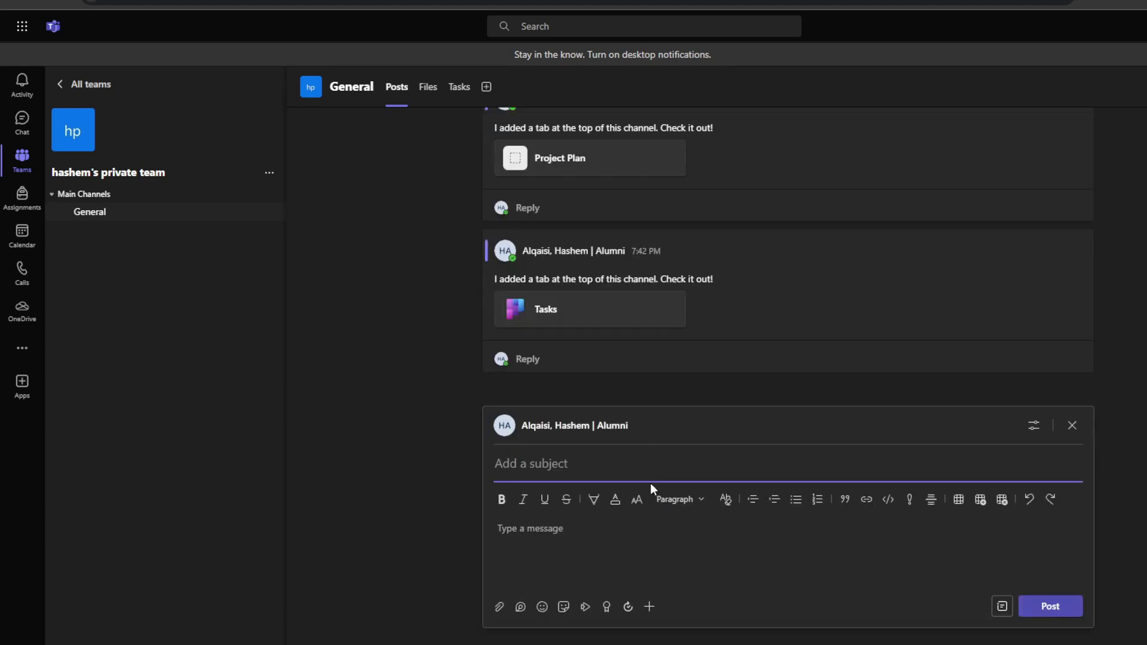
{"action": "type", "text": "Announcement"}
{"action": "key", "text": "Tab"}
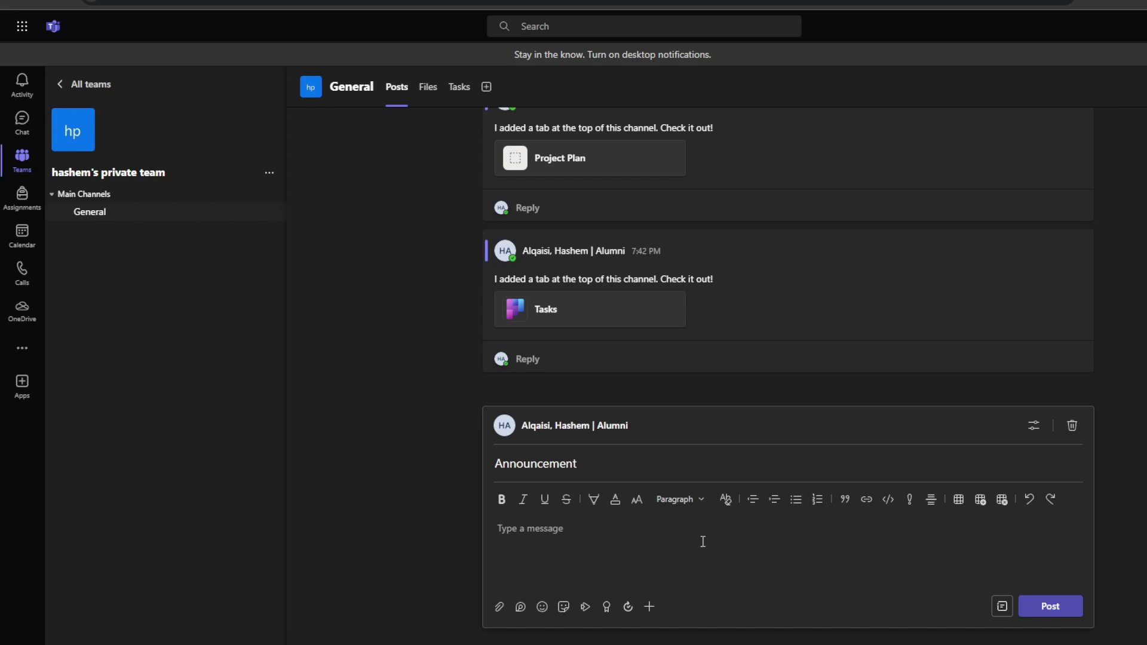
{"action": "type", "text": "@Team member"}
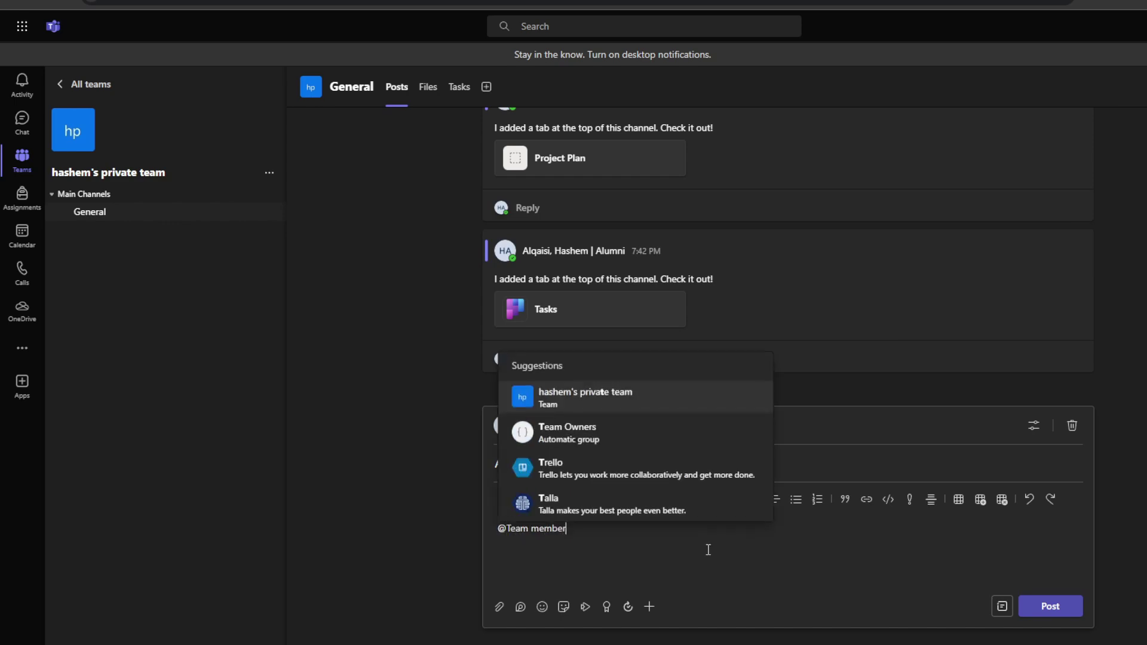
{"action": "key", "text": "Escape"}
{"action": "left_click", "coordinate": [1045, 606]}
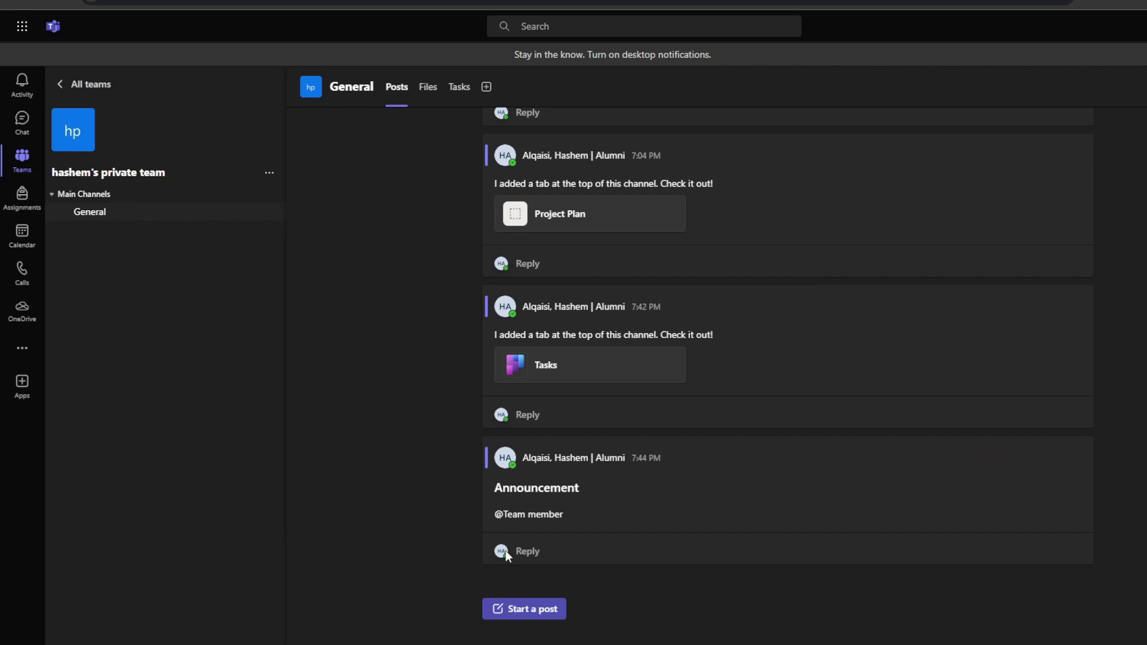
Open the reply field under the Announcement post and leave it empty
{"action": "left_click", "coordinate": [527, 551]}
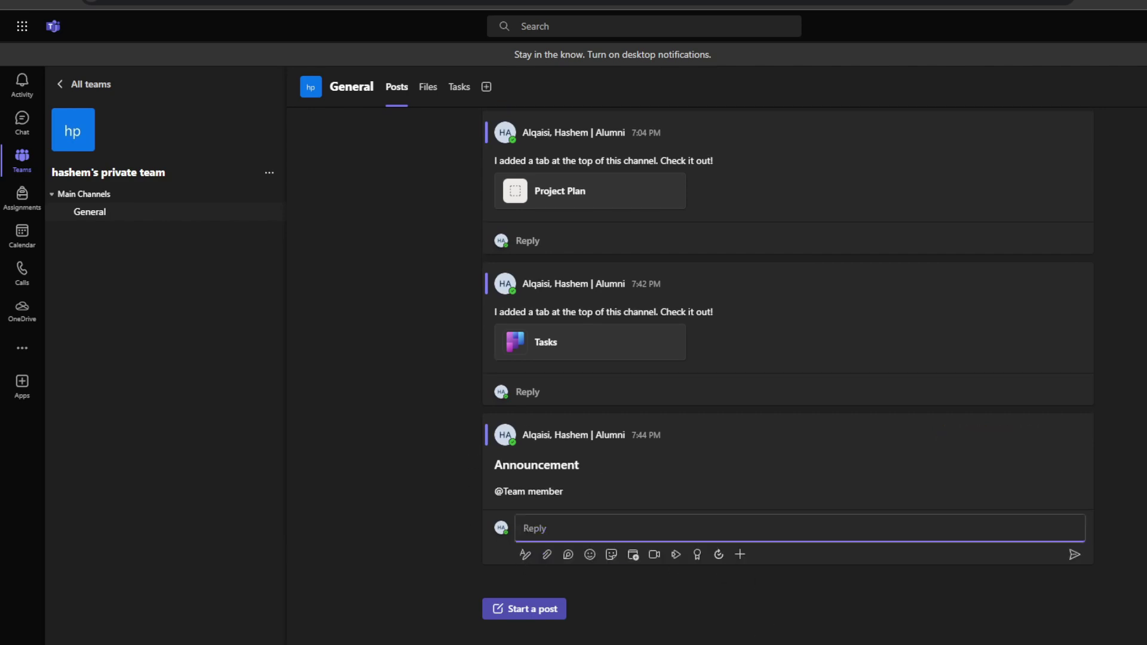
{"action": "left_click", "coordinate": [467, 530]}
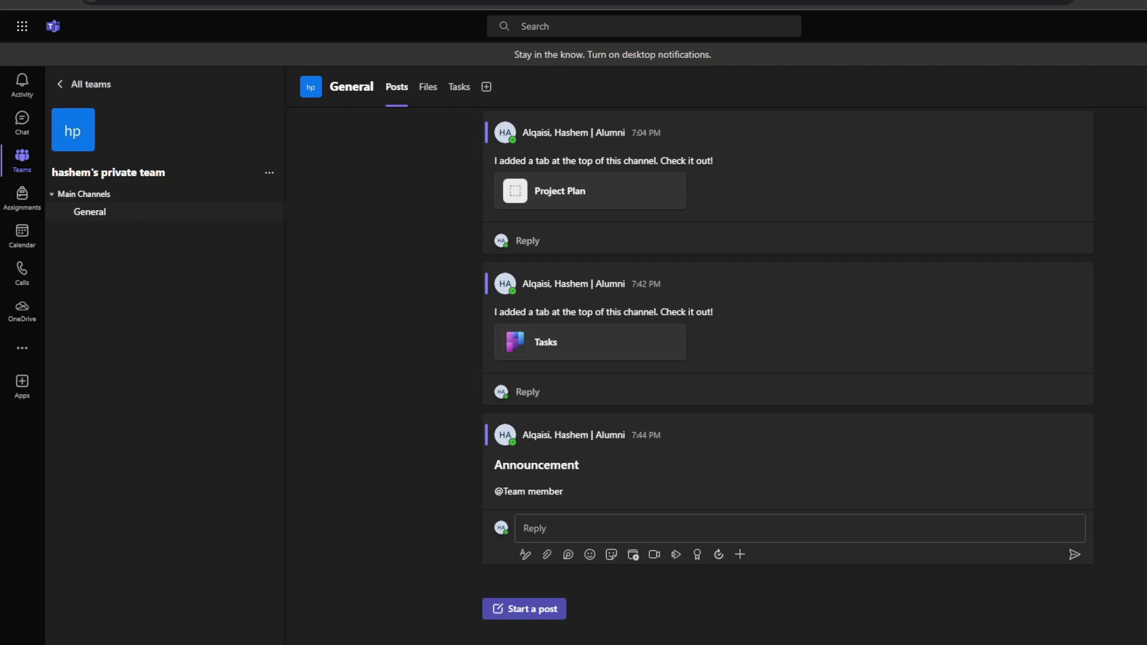
Close the empty reply under the Announcement post, and open and reload the General channel's Files view
{"action": "left_click", "coordinate": [525, 556]}
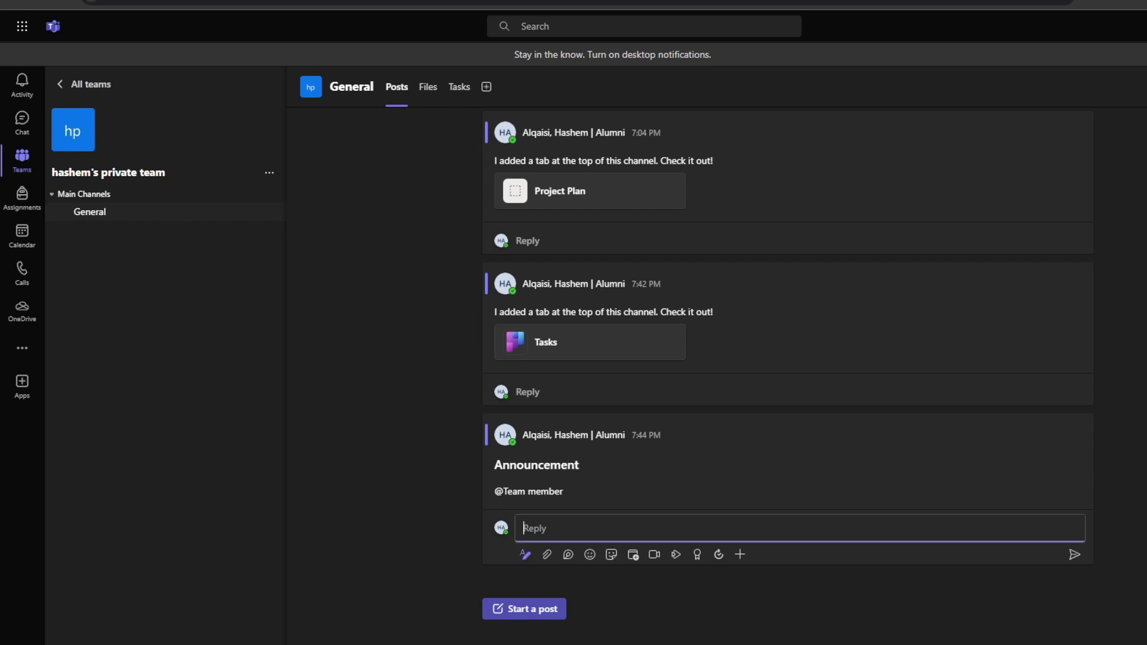
{"action": "left_click", "coordinate": [384, 486]}
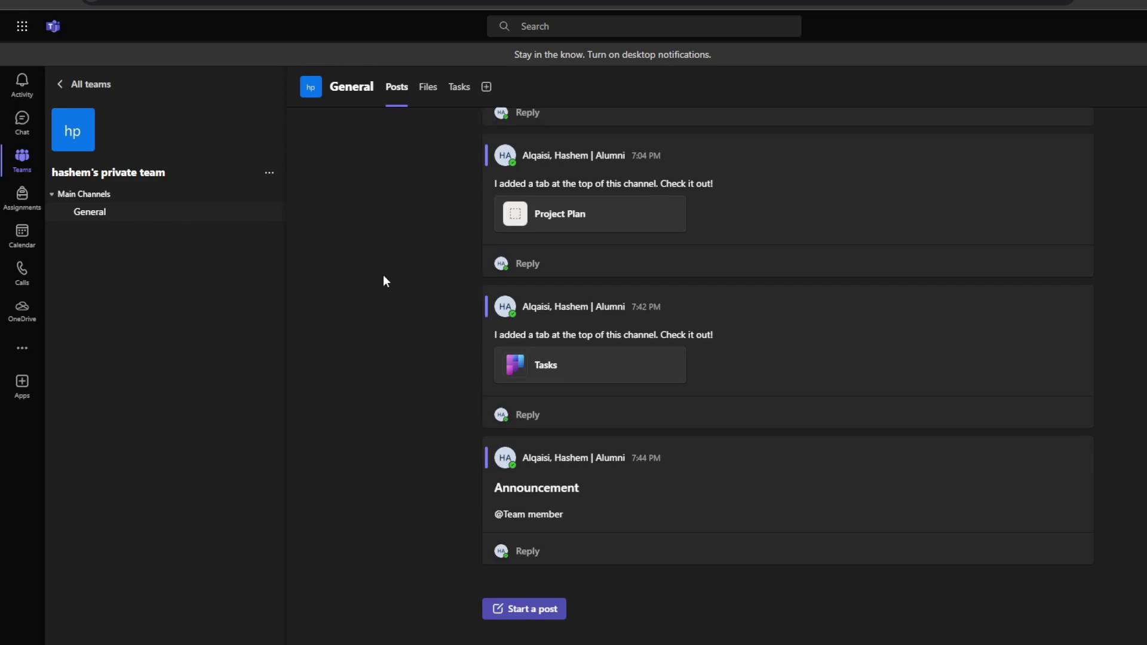
{"action": "left_click", "coordinate": [428, 87]}
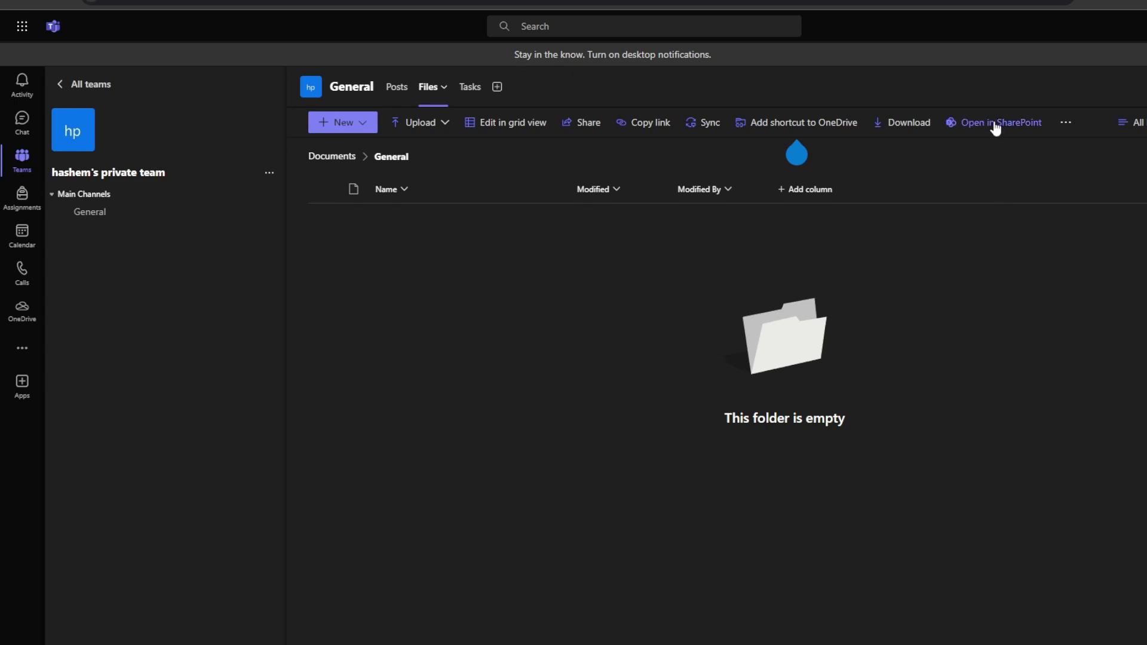
{"action": "left_click", "coordinate": [444, 87]}
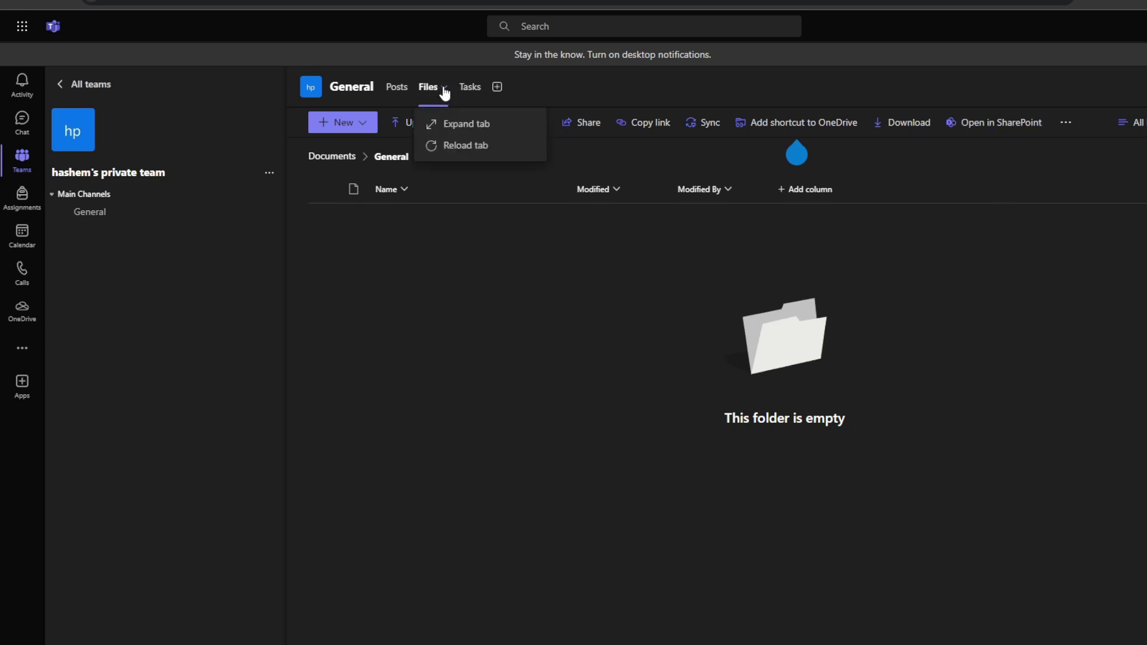
{"action": "left_click", "coordinate": [454, 145]}
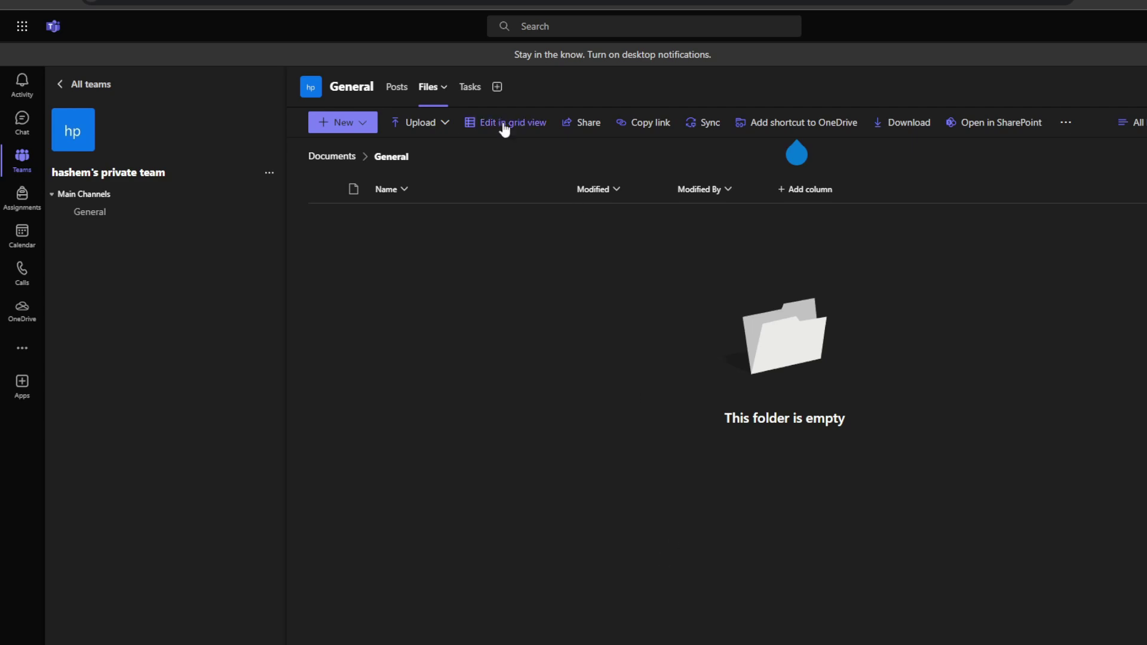
Search the apps available for the General channel for asana and trello, and close the search without adding one
{"action": "left_click", "coordinate": [497, 88]}
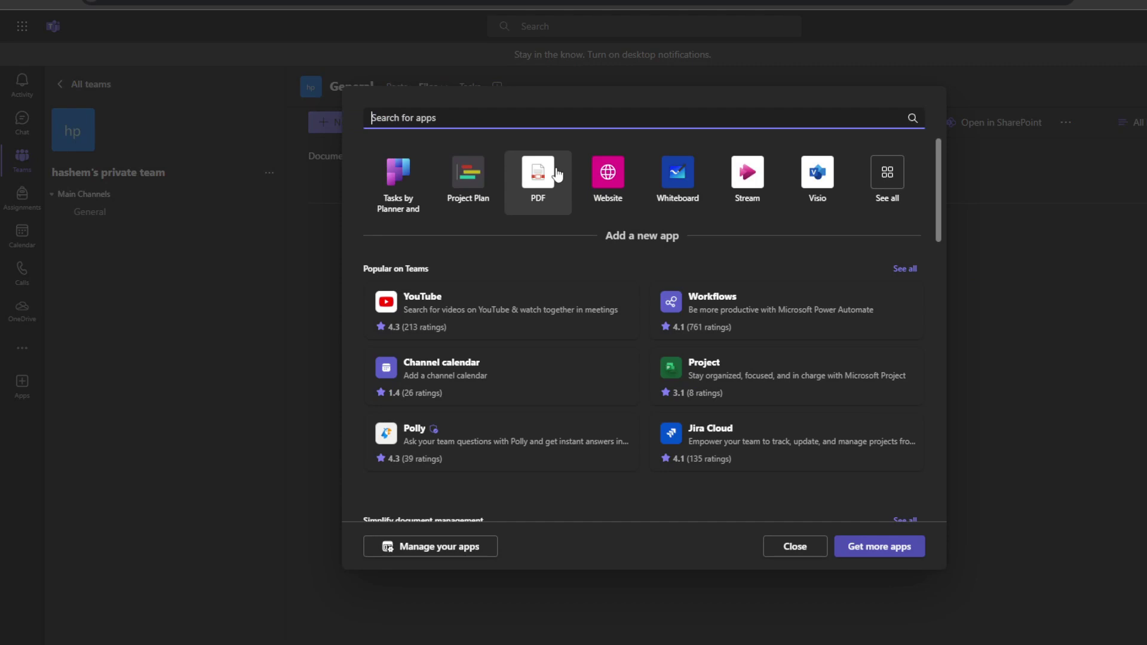
{"action": "type", "text": "asana"}
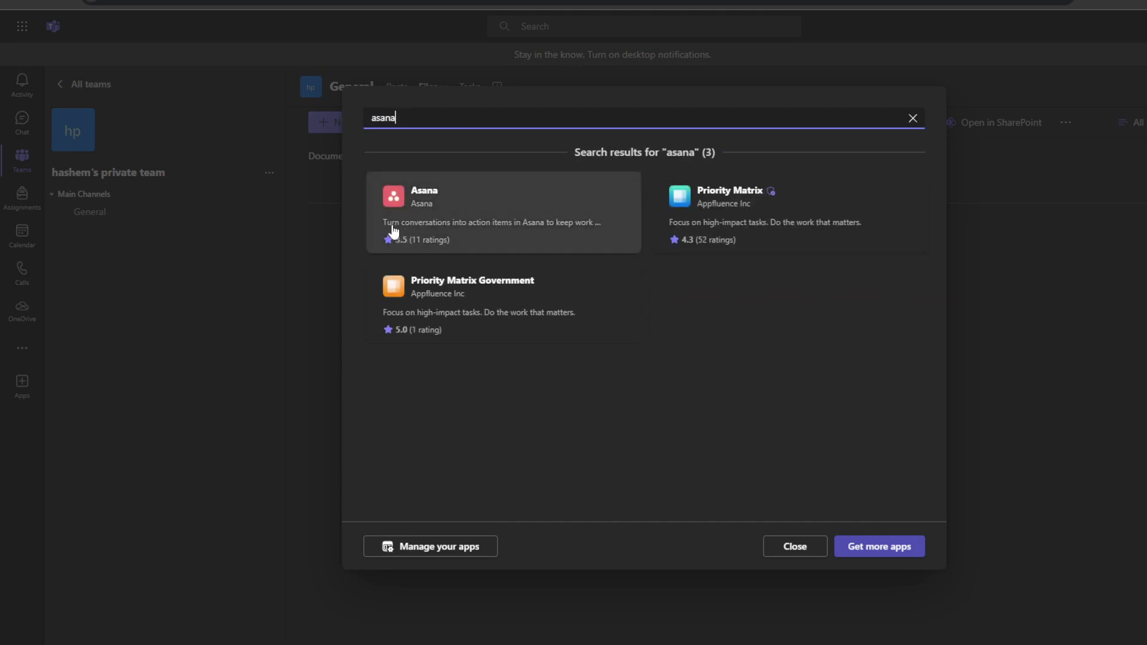
{"action": "double_click", "coordinate": [433, 109]}
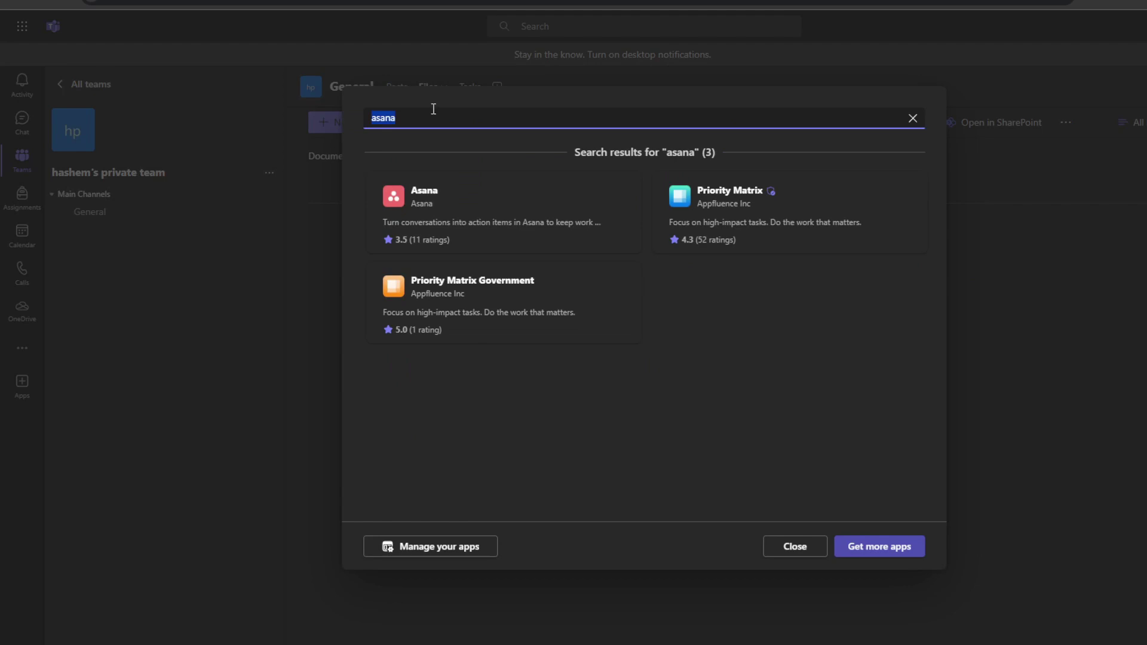
{"action": "type", "text": "tre;"}
{"action": "key", "text": "BackSpace"}
{"action": "type", "text": "l"}
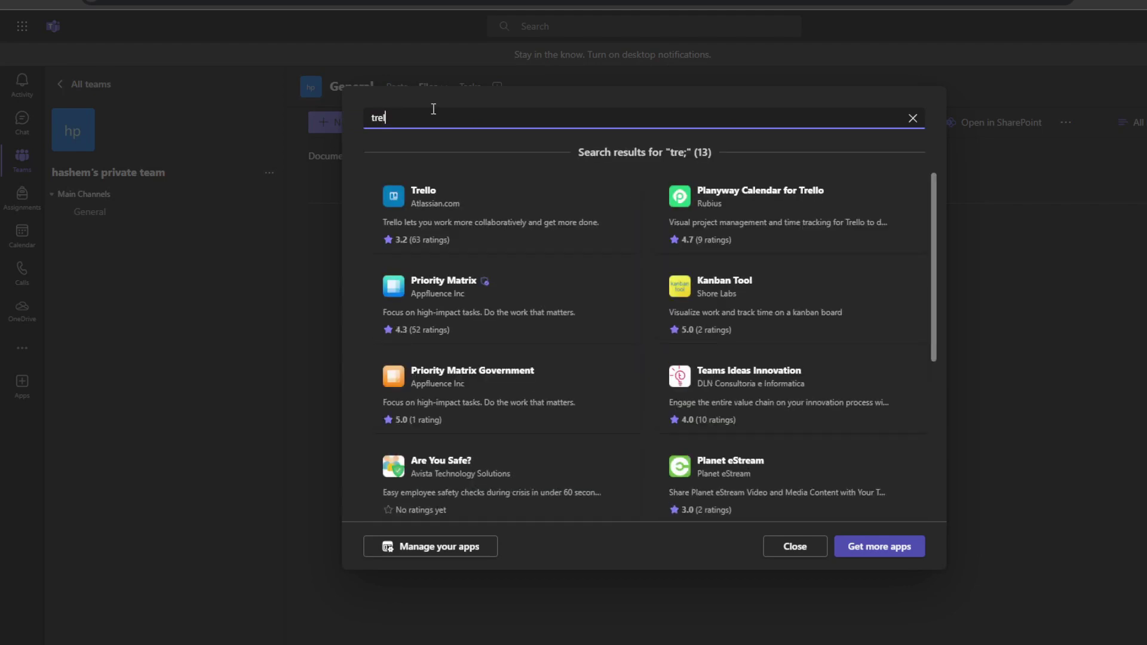
{"action": "type", "text": "lo"}
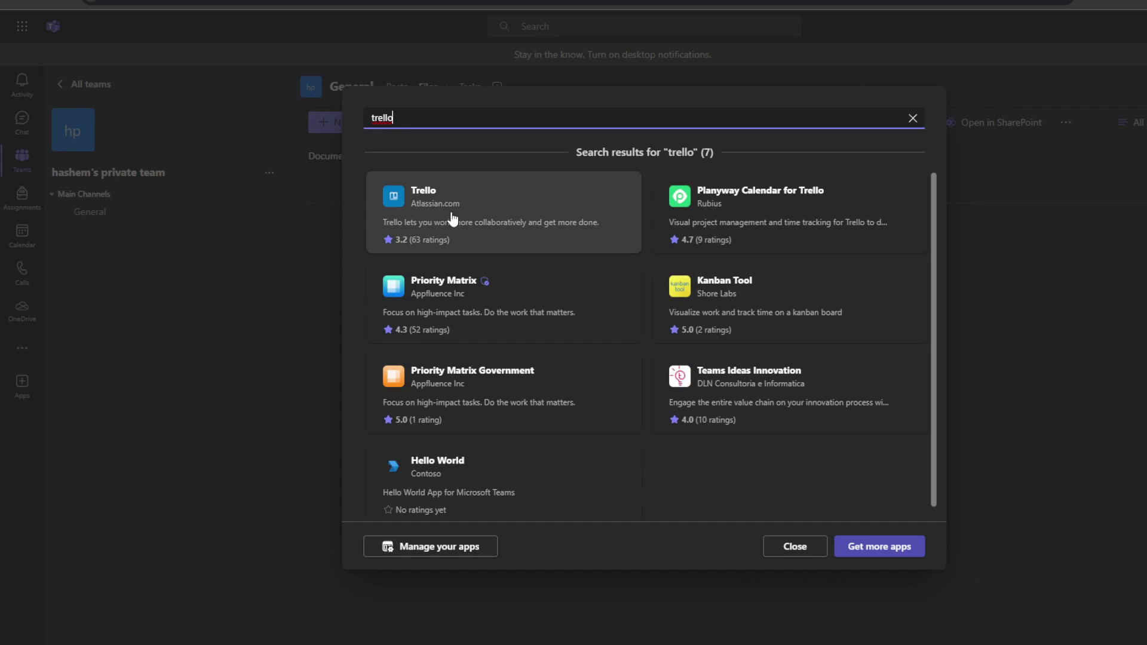
{"action": "left_click", "coordinate": [801, 596]}
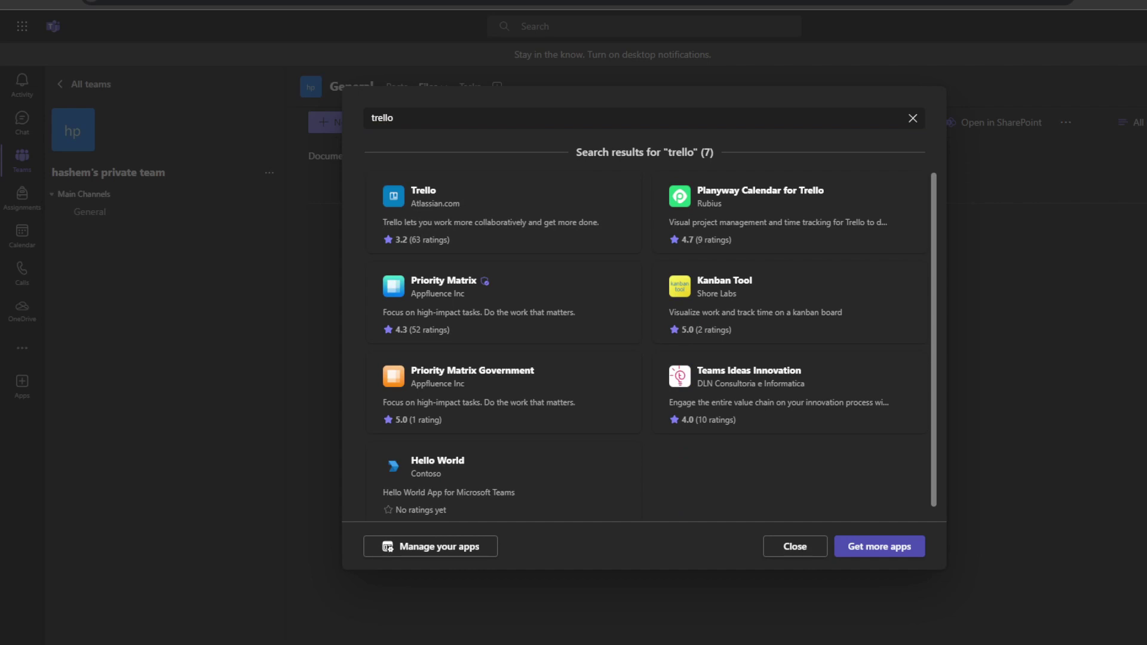
{"action": "key", "text": "Escape"}
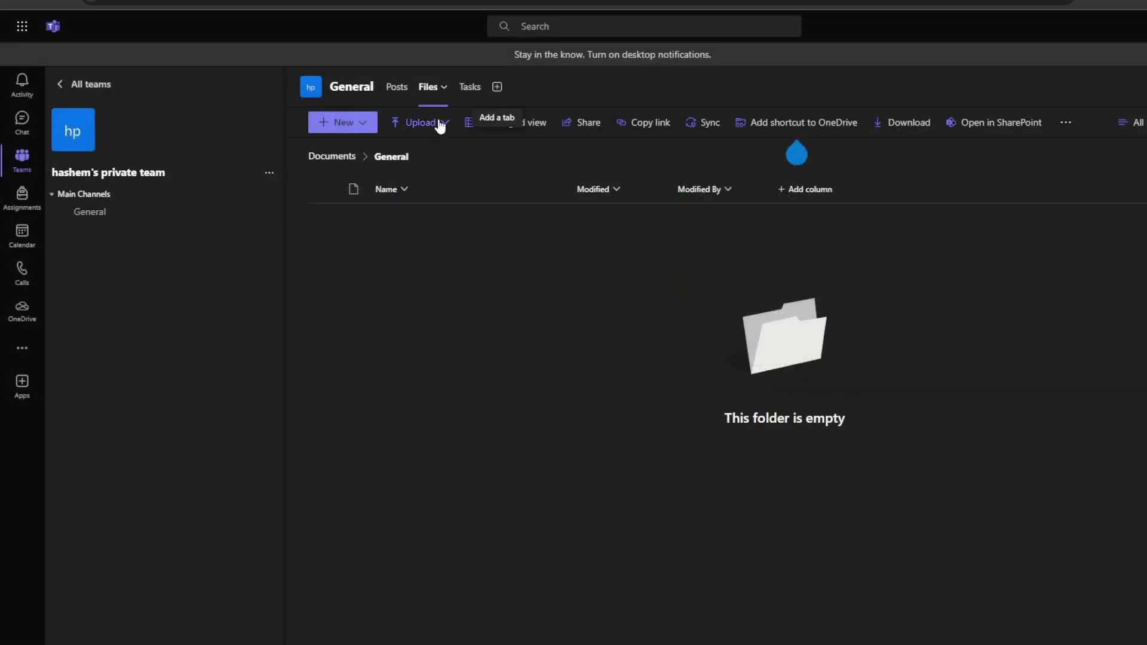
Return to the channel's Tasks board and view the new-task form in bucket 1, closing it without adding a task
{"action": "left_click", "coordinate": [461, 90]}
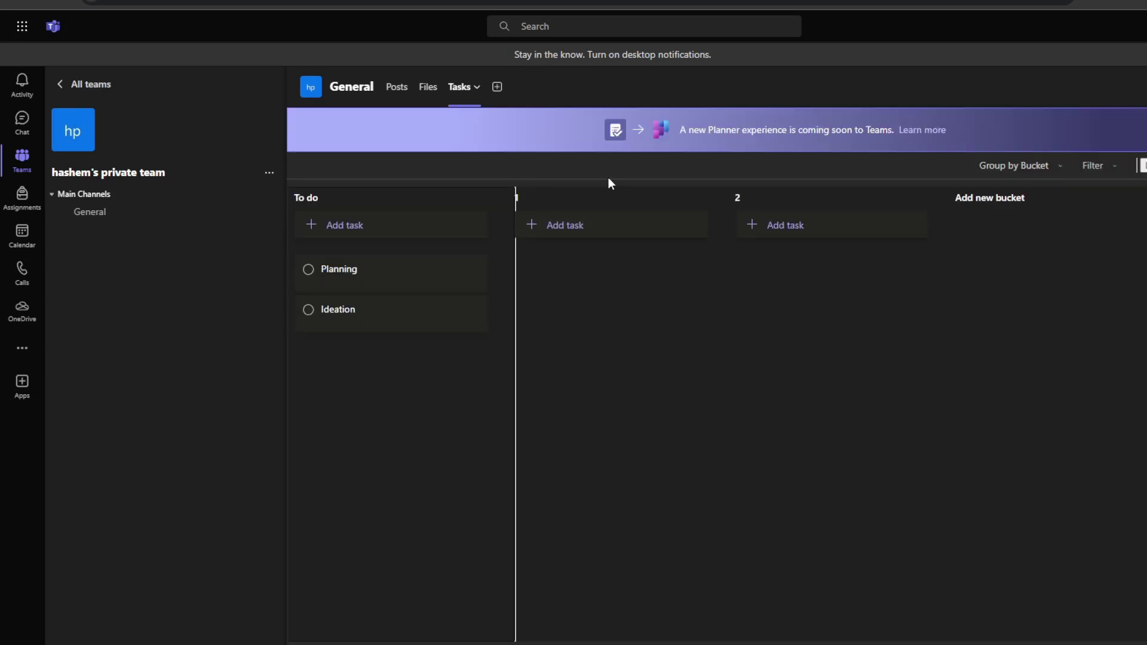
{"action": "left_click", "coordinate": [601, 229]}
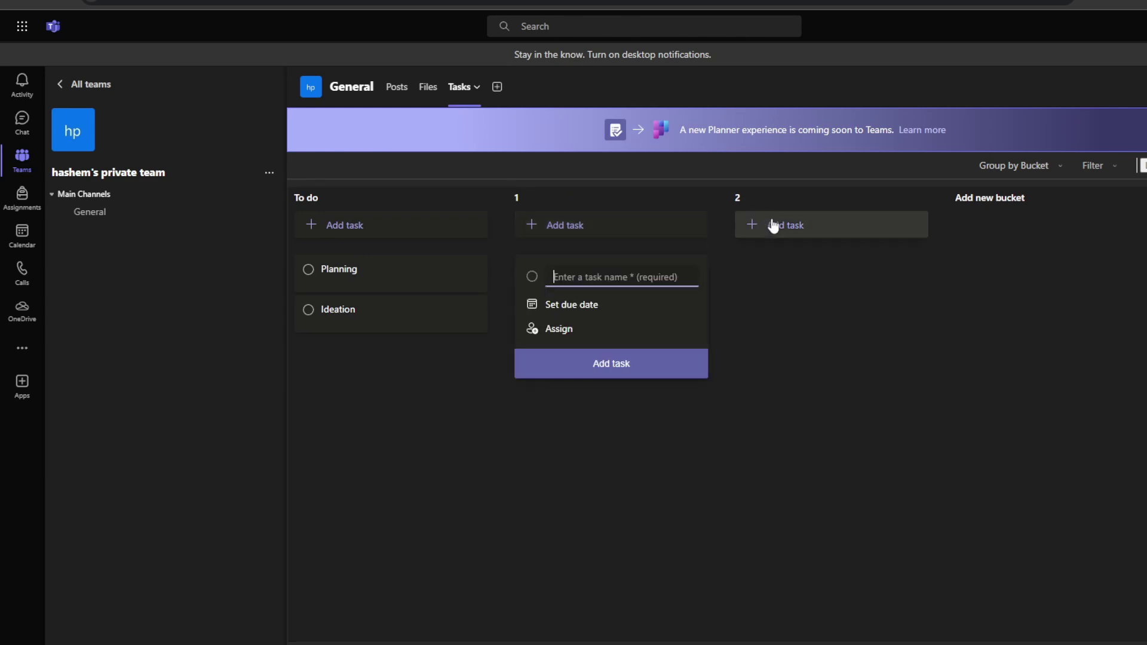
{"action": "left_click", "coordinate": [473, 390]}
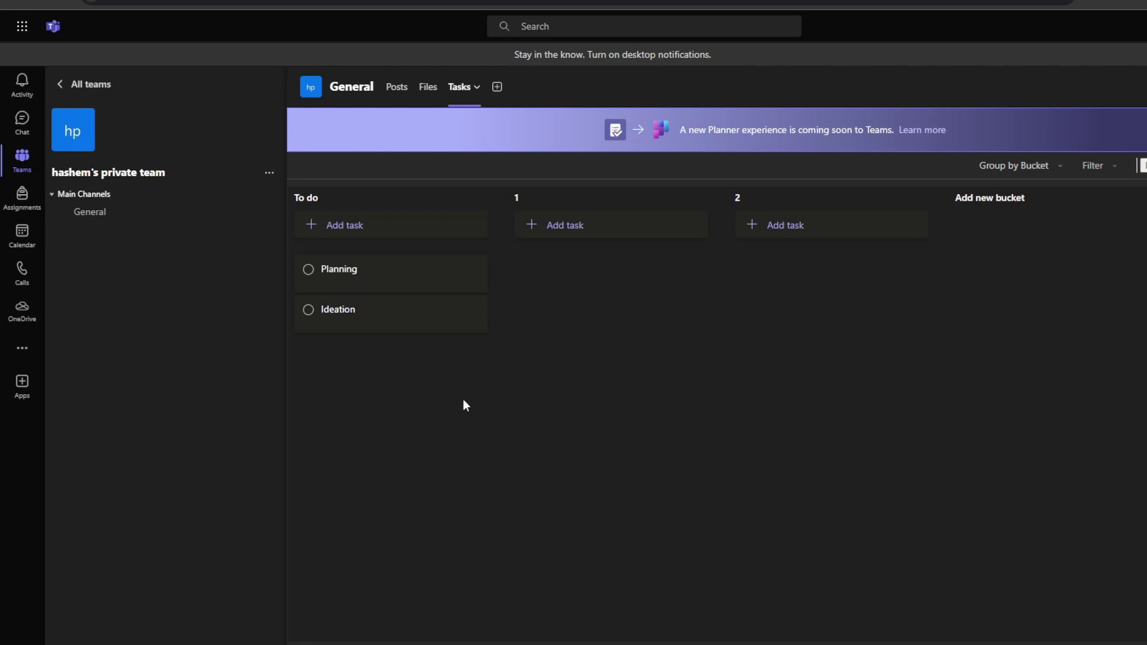